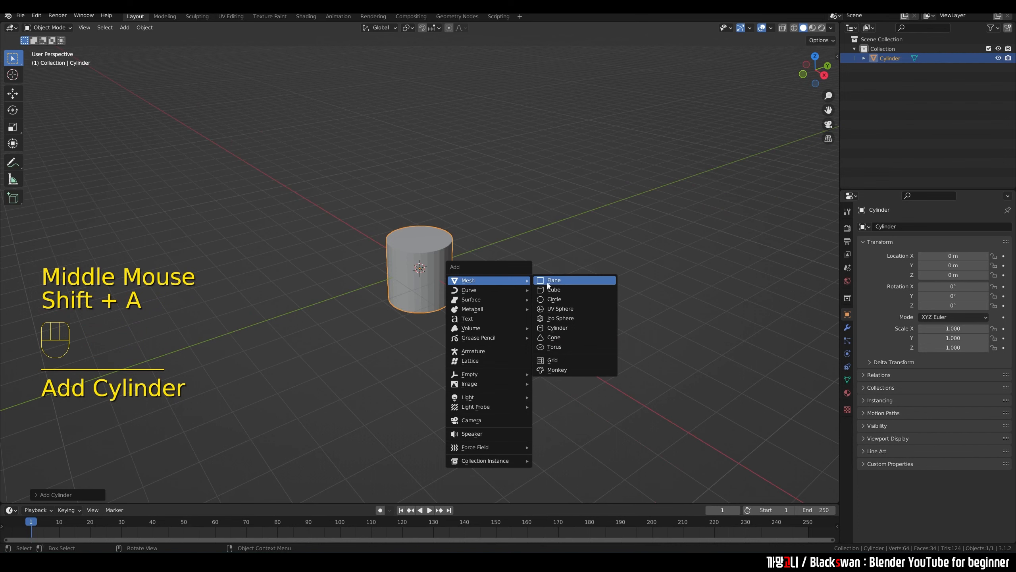
Add a cone mesh, move it to about X 1.85 m, Y -0.99 m beside the cylinder and scale it to about 0.44.
click(551, 337)
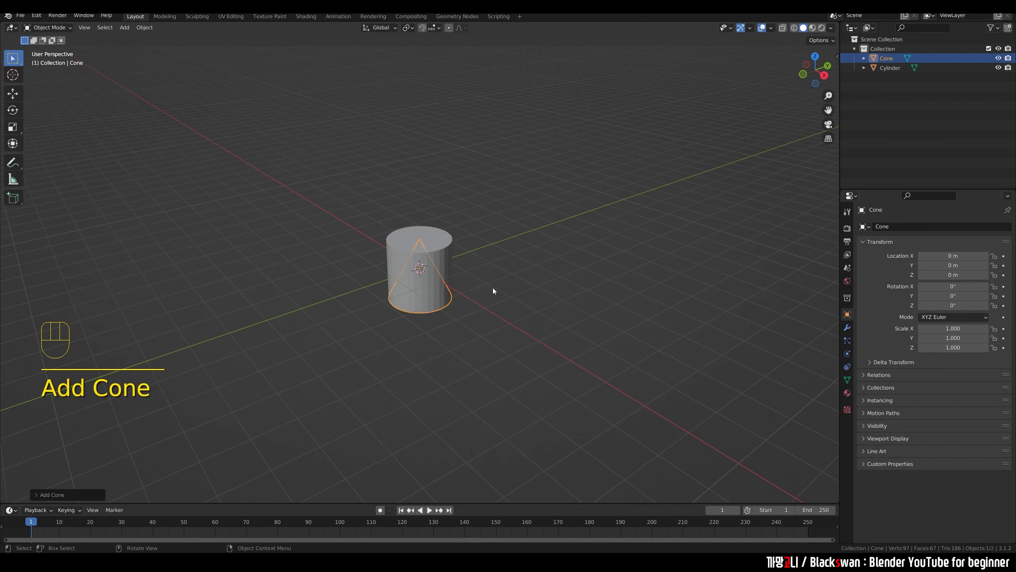
key(grave)
click(493, 231)
key(g)
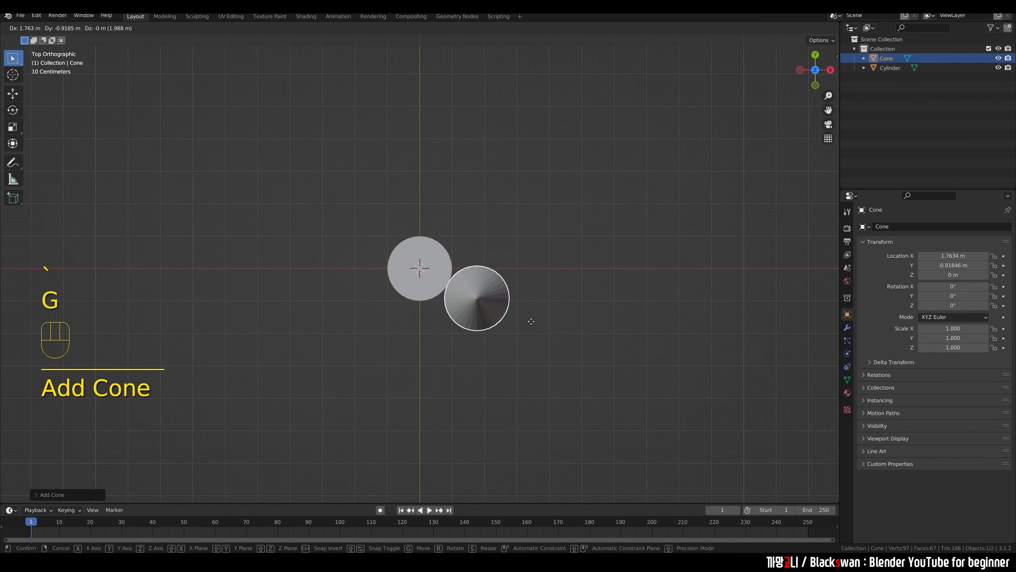
click(549, 323)
key(s)
click(528, 311)
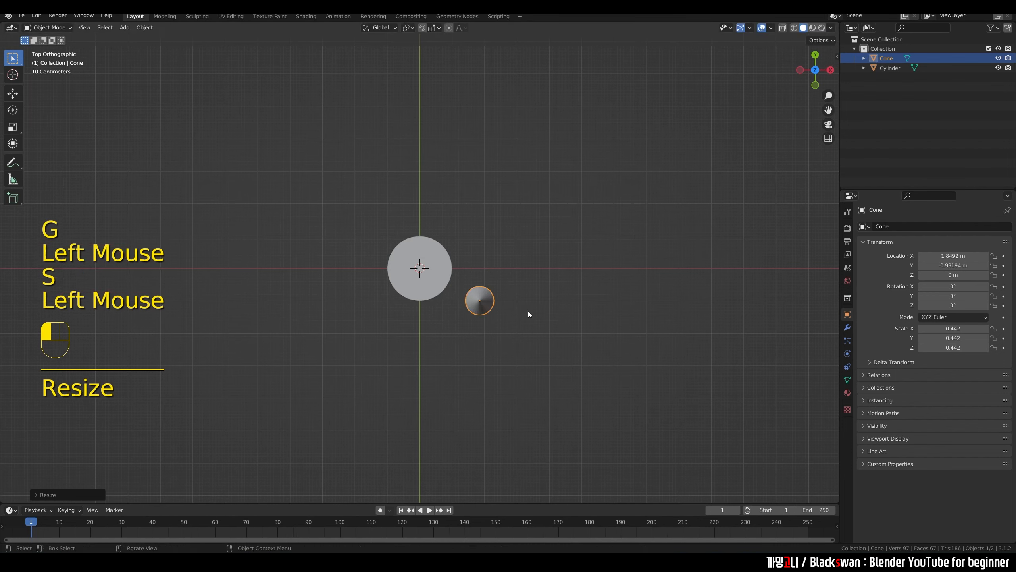
Shrink the cone to a scale of about 0.34 and move it to about X -1.07 m, Y -1.19 m in front of the cylinder.
key(g)
click(470, 316)
key(s)
click(455, 315)
Lower the cone to the cylinder's base level, at about X -1.21 m and Z -0.62 m, and deselect it.
key(grave)
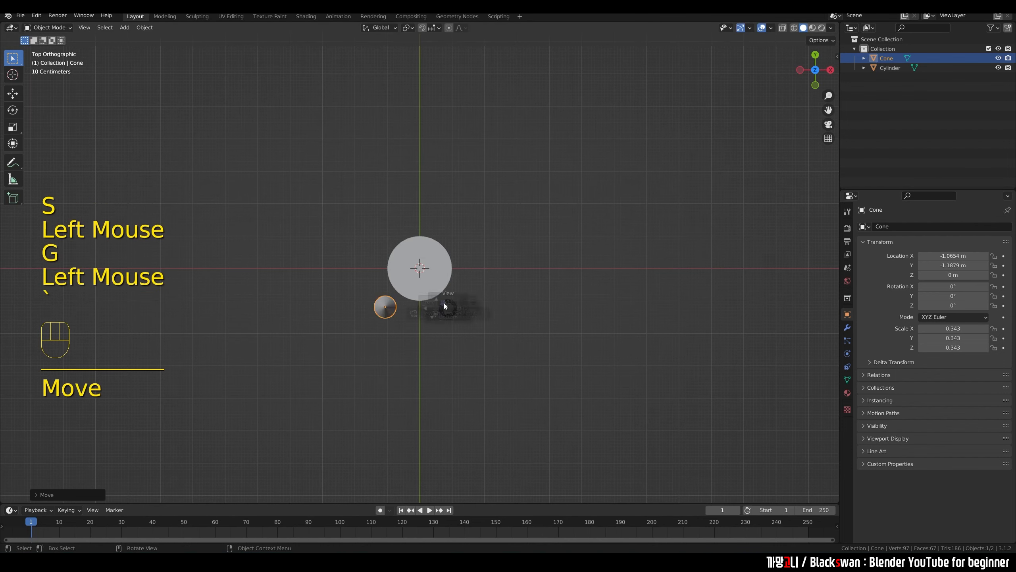
click(403, 273)
key(g)
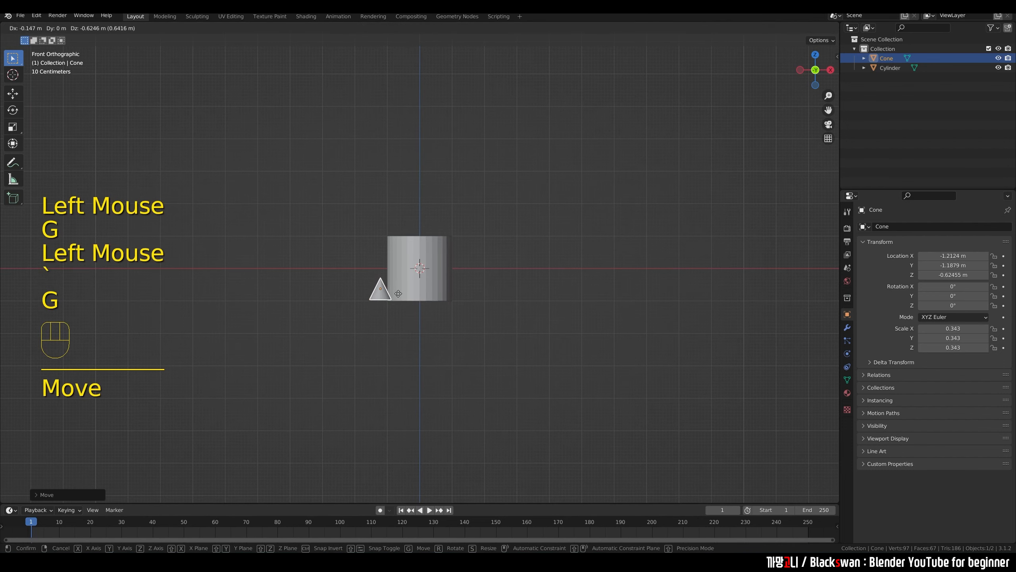
click(397, 296)
click(478, 256)
mouse_move(479, 256)
middle_down()
mouse_move(495, 252)
mouse_move(460, 265)
mouse_move(482, 265)
middle_up()
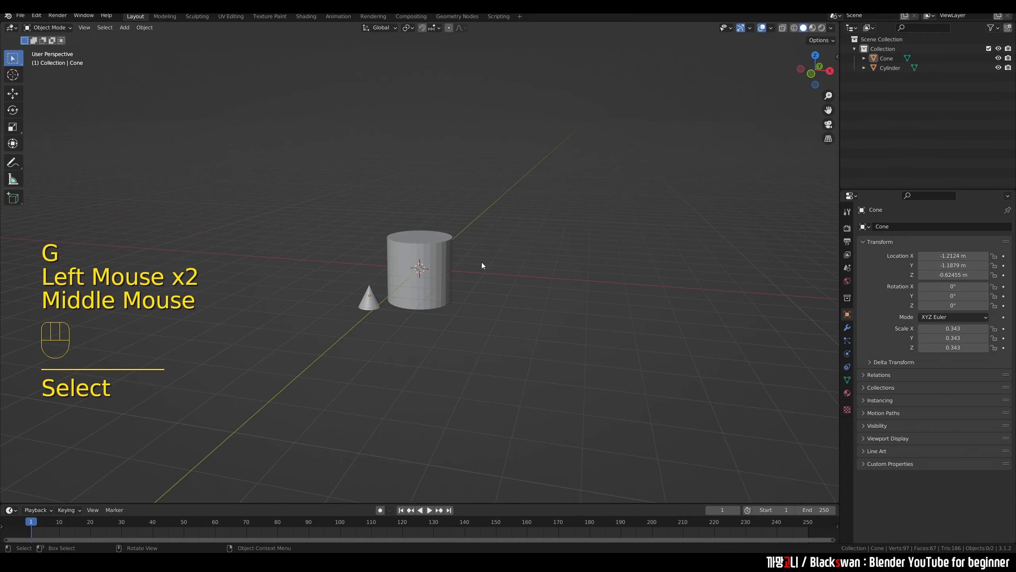
Add a plane mesh and lower it along Z to about -1.02 m, just beneath the cylinder.
key(shift+a)
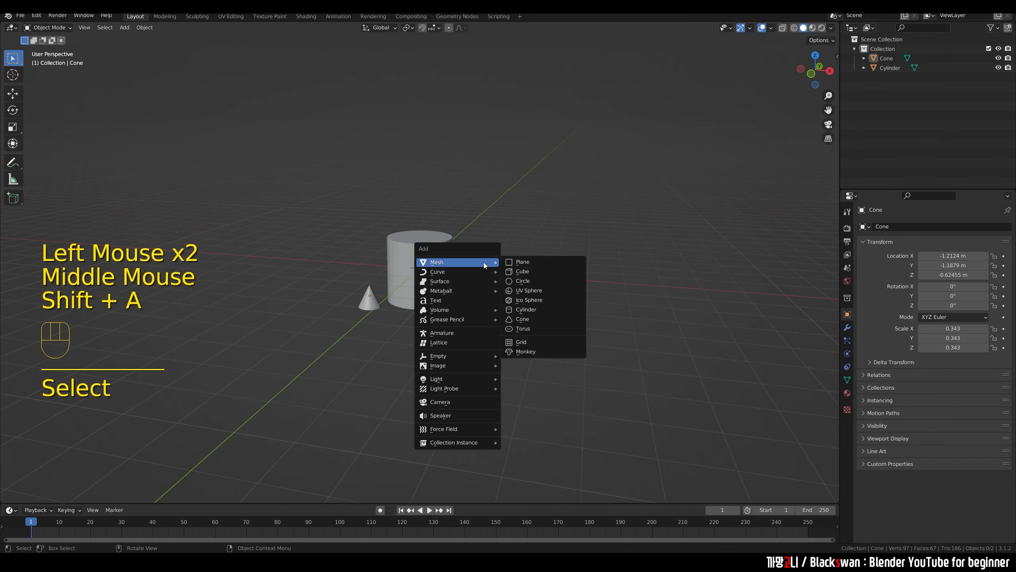
click(519, 262)
key(grave)
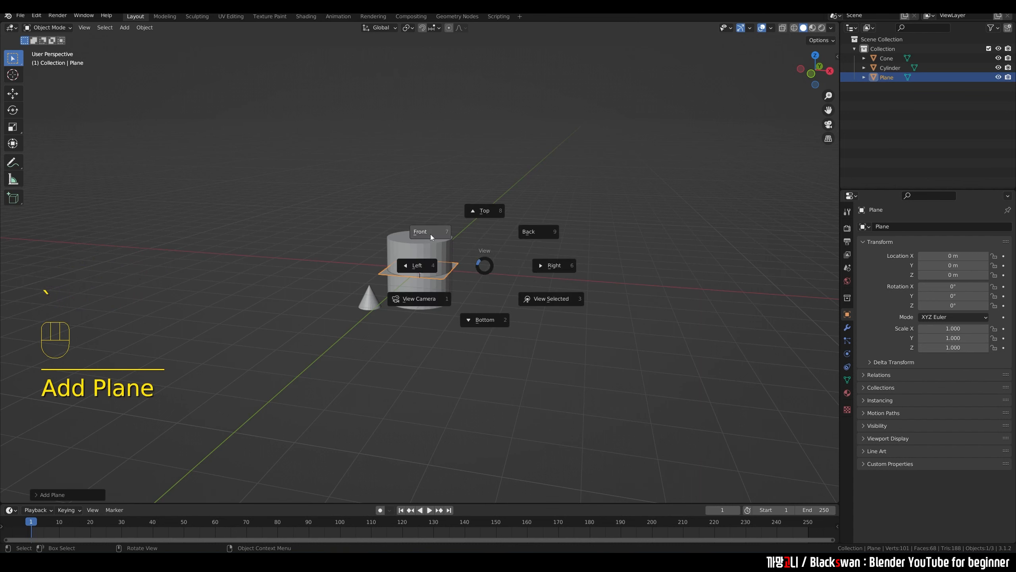
click(430, 234)
key(g)
key(z)
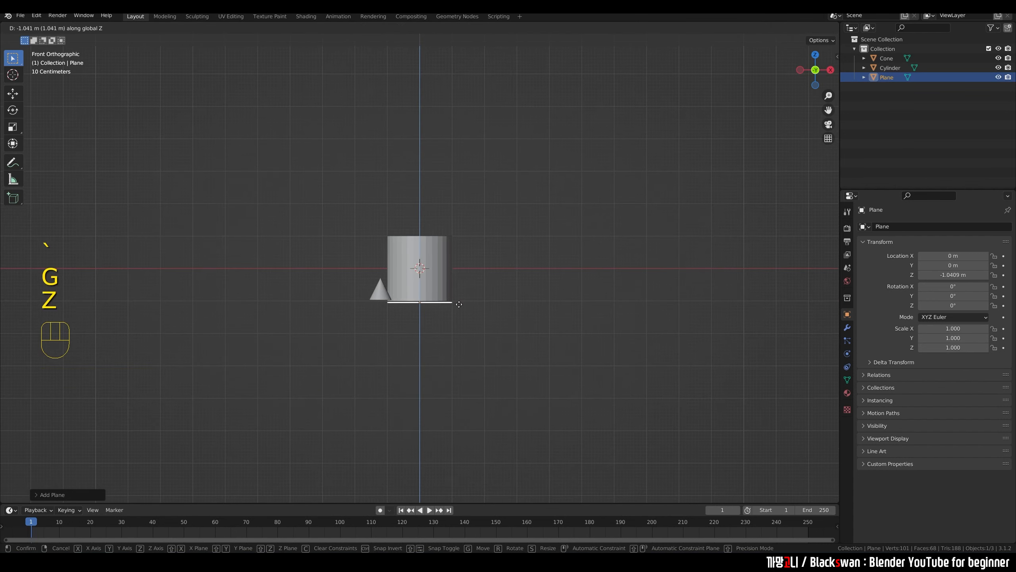
click(460, 304)
Scale the plane up to about 7.8 so it forms a wide floor under the cylinder and cone.
key(grave)
click(463, 254)
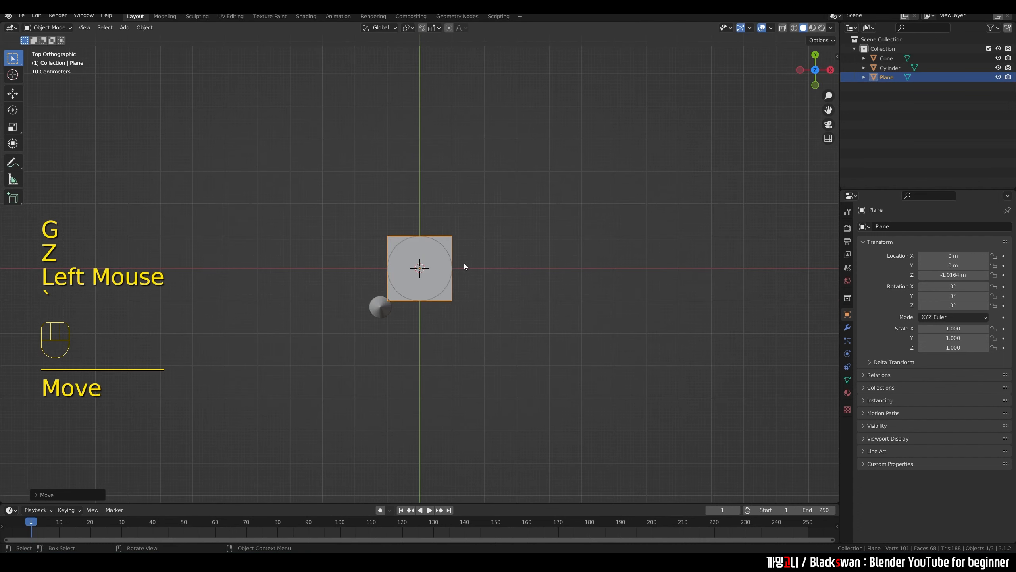
key(s)
click(699, 273)
key(s)
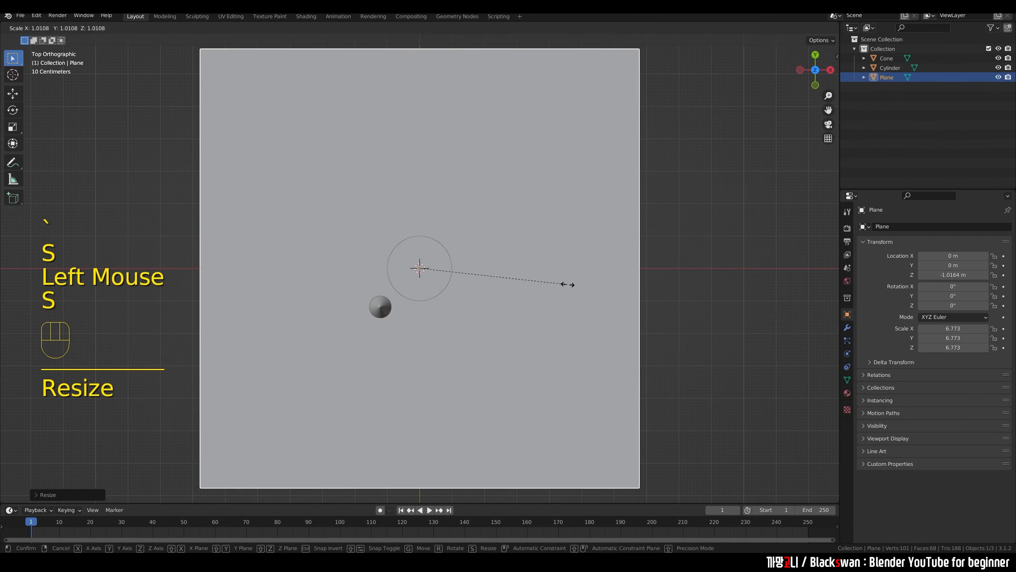
click(590, 285)
middle_drag(590, 285, 524, 218)
scroll(477, 273, up, 3)
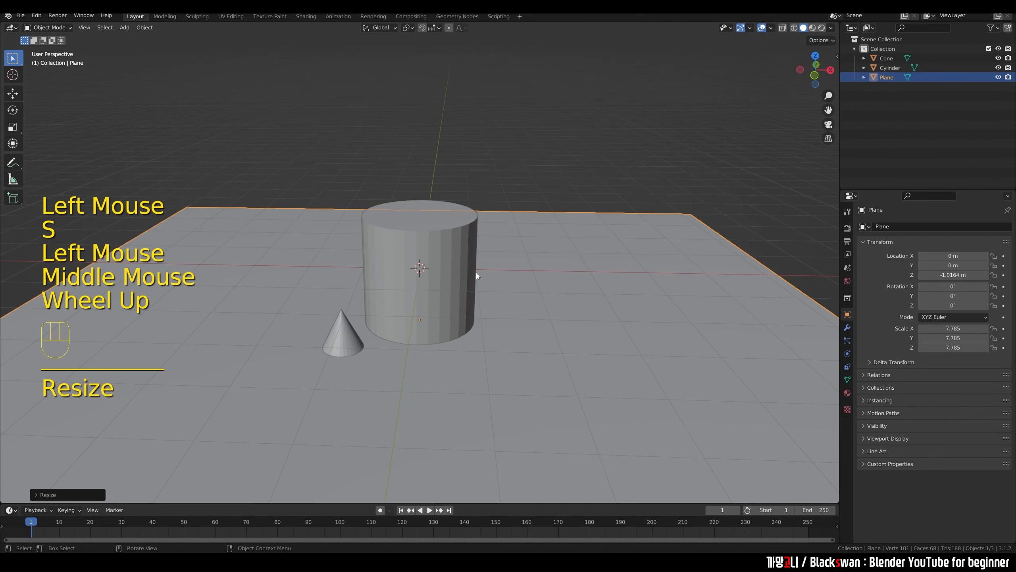
scroll(476, 272, up, 2)
mouse_move(453, 302)
middle_down()
mouse_move(474, 284)
mouse_move(453, 290)
mouse_move(454, 315)
middle_up()
scroll(452, 290, down, 2)
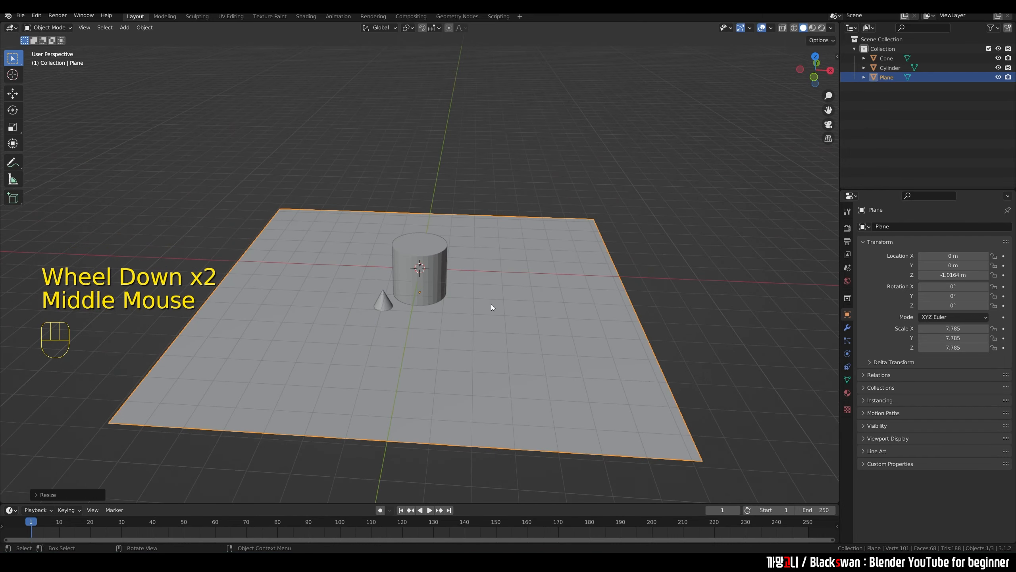
Add a point light and move it to about X 3.04 m, Y -2.47 m, in front of the cylinder.
key(shift+a)
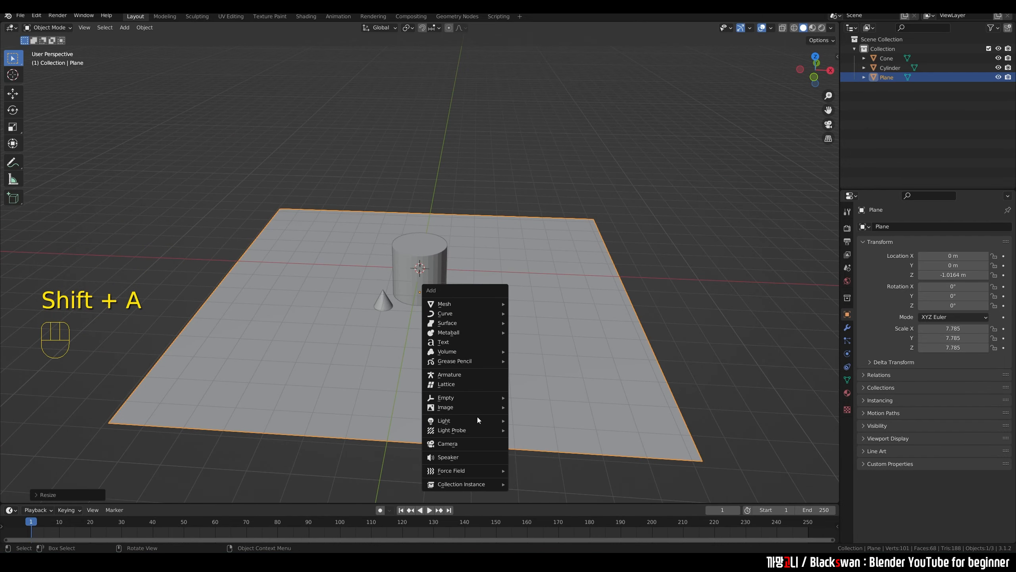
mouse_move(480, 419)
click(537, 420)
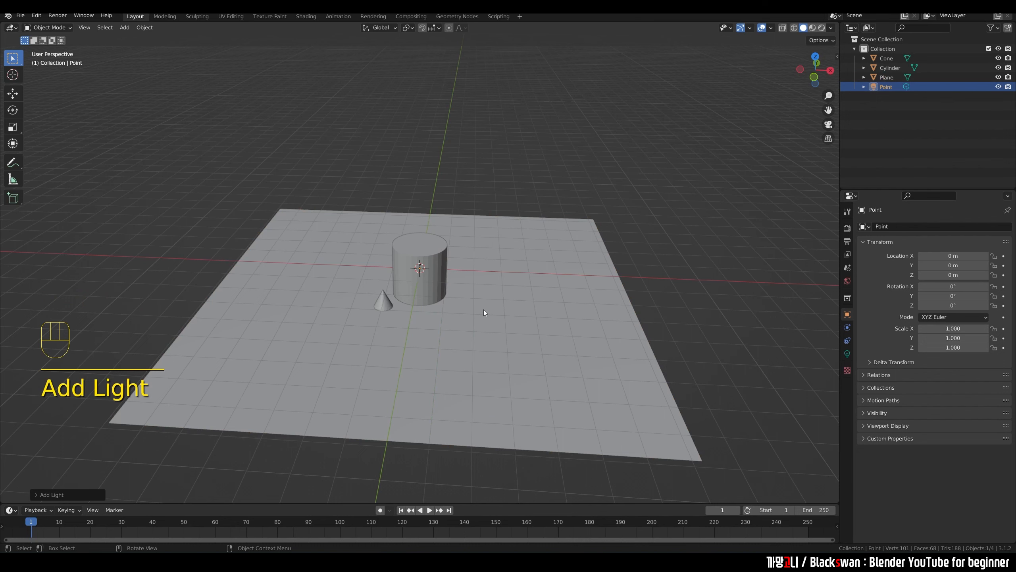
key(grave)
click(482, 247)
key(g)
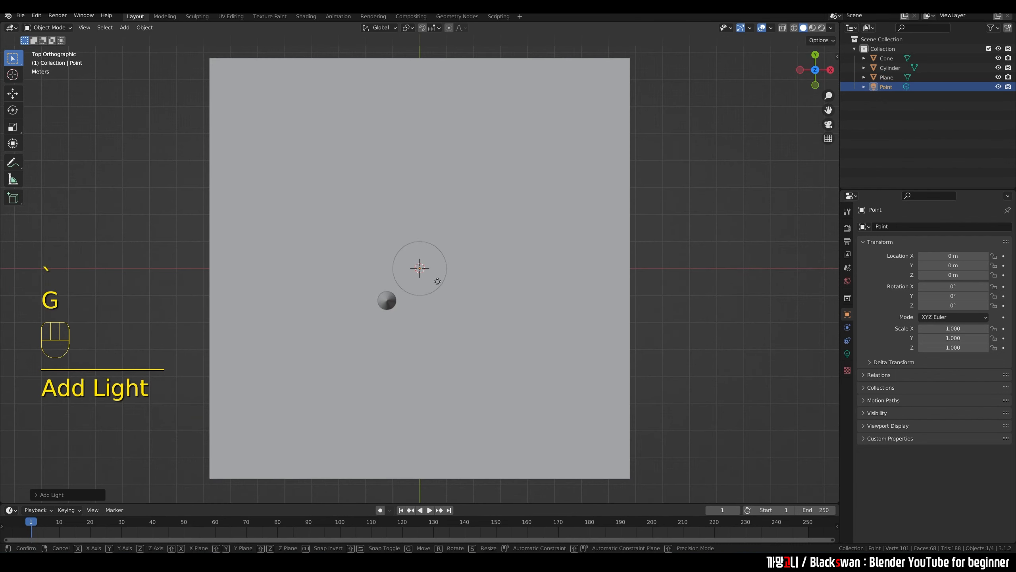
click(523, 349)
Duplicate the point light twice, placing copies at about X -4.20 m, Y -3.00 m and at about X 0.09 m, Y 2.45 m behind the cylinder.
key(shift+d)
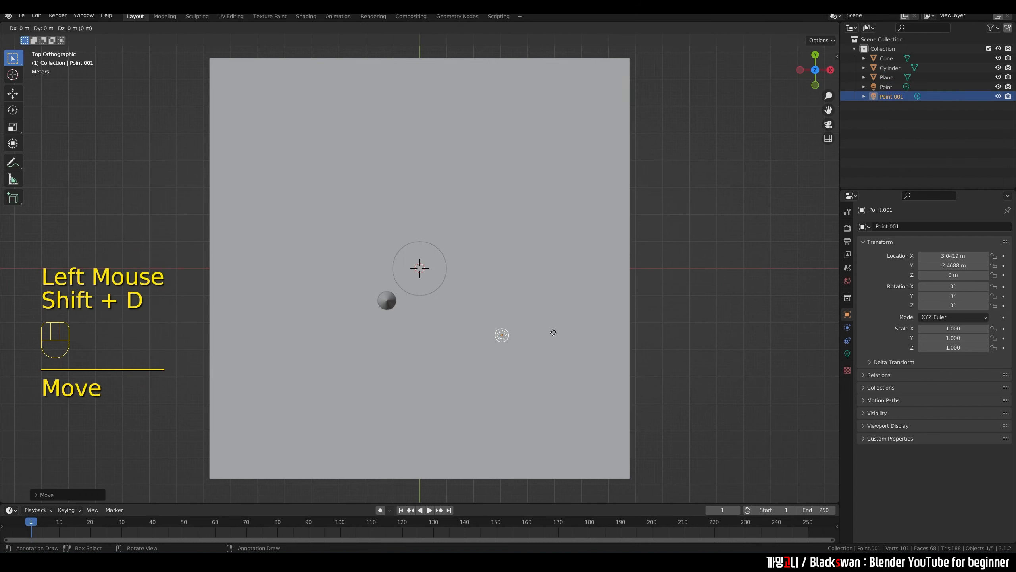
click(357, 346)
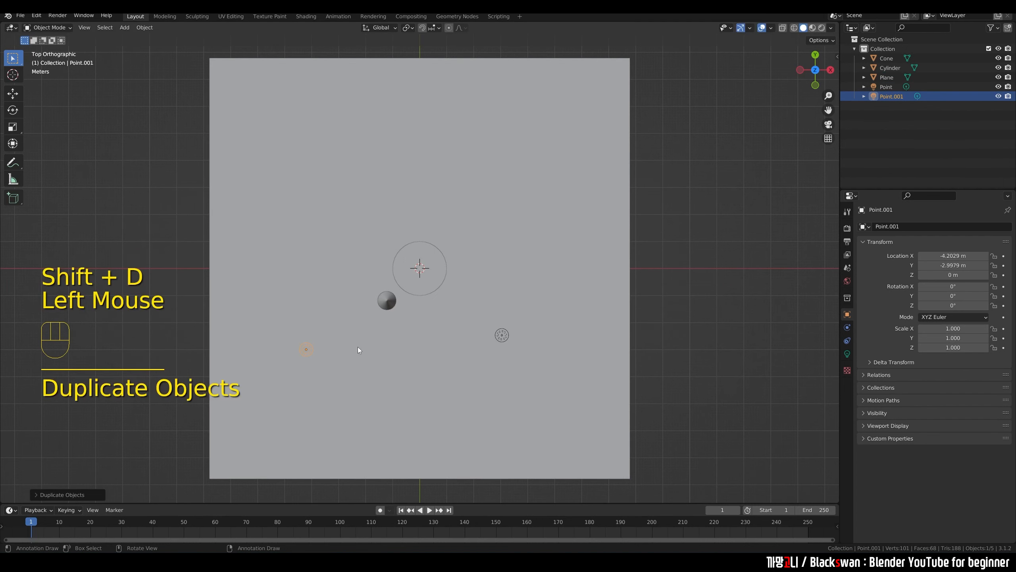
key(shift+d)
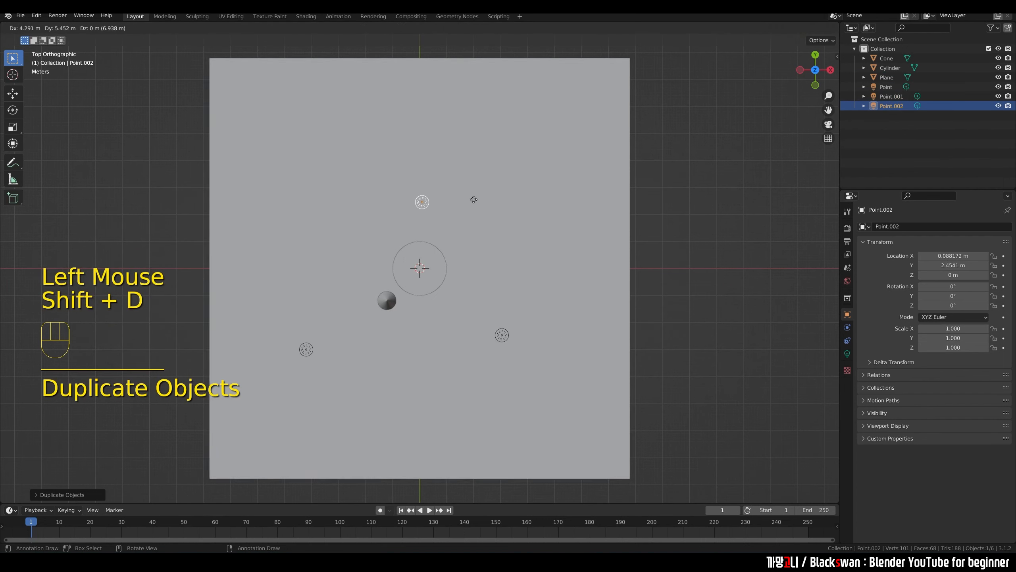
click(472, 197)
Rename the original point light, at about X 3.04 m, as Light_Main.
click(501, 335)
key(F2)
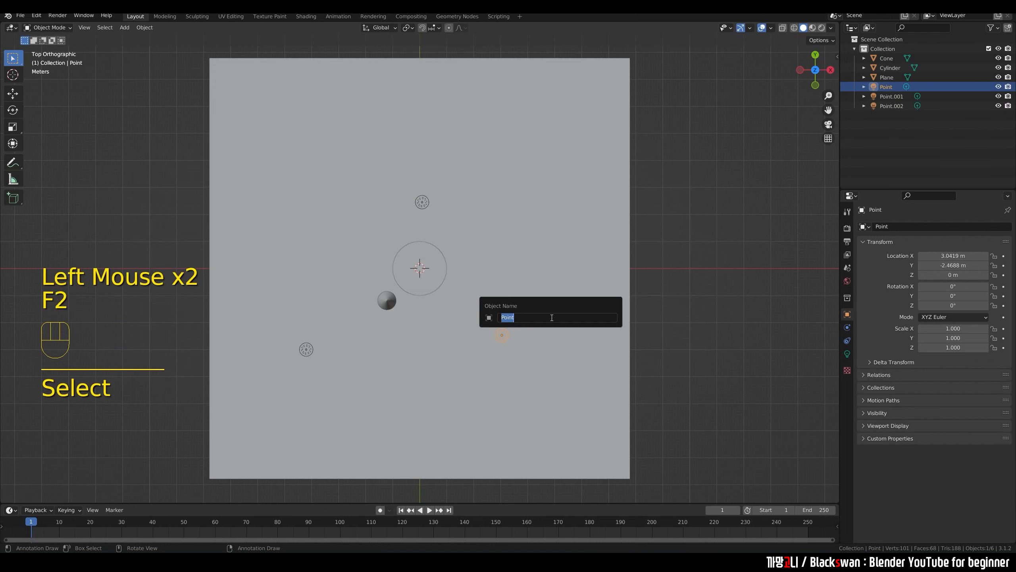
text(Light Main)
key(Return)
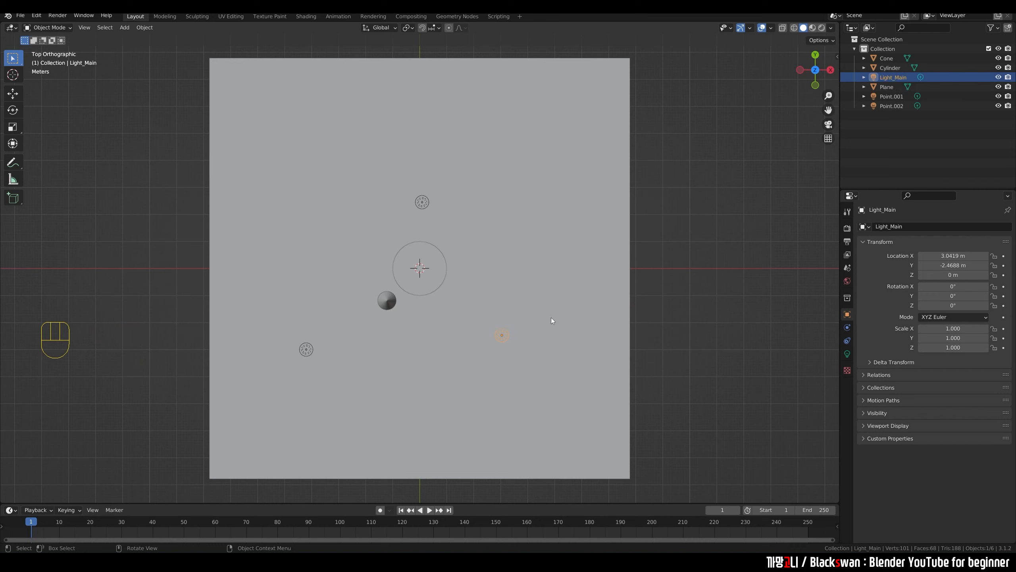
Rename the point light on the cone's side as Light_Sub.
click(313, 352)
key(F2)
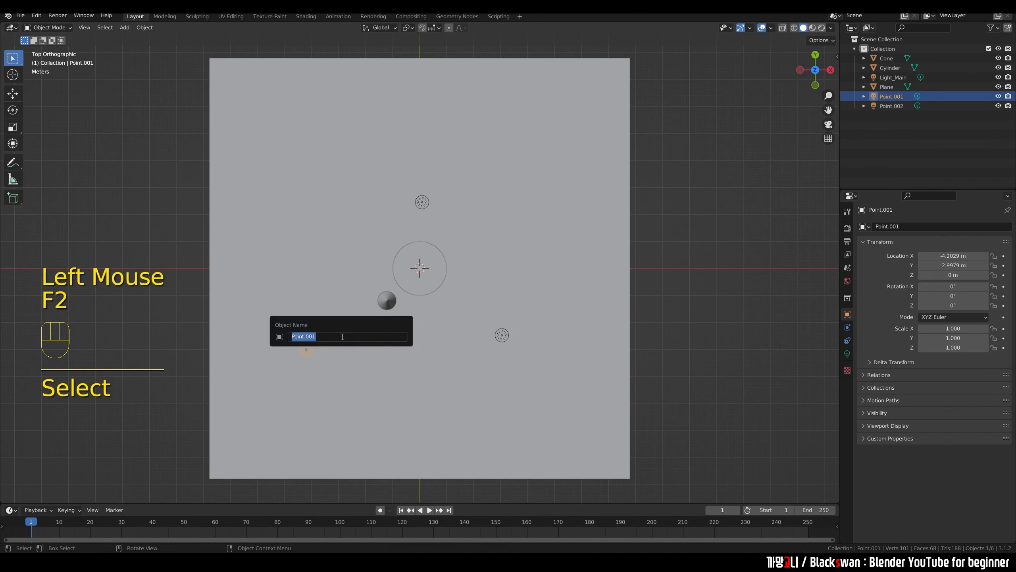
text(Light_Sub)
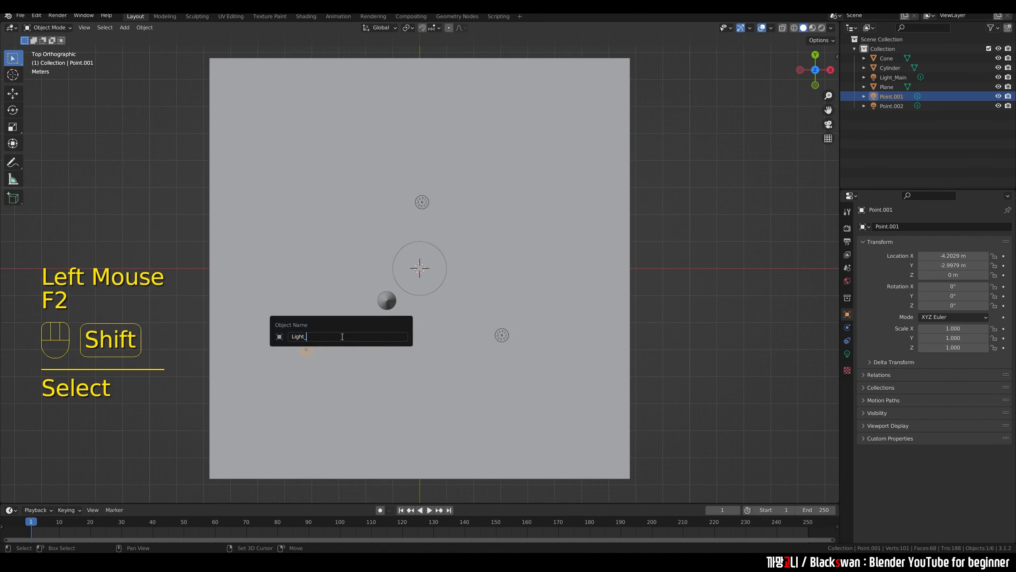
key(Return)
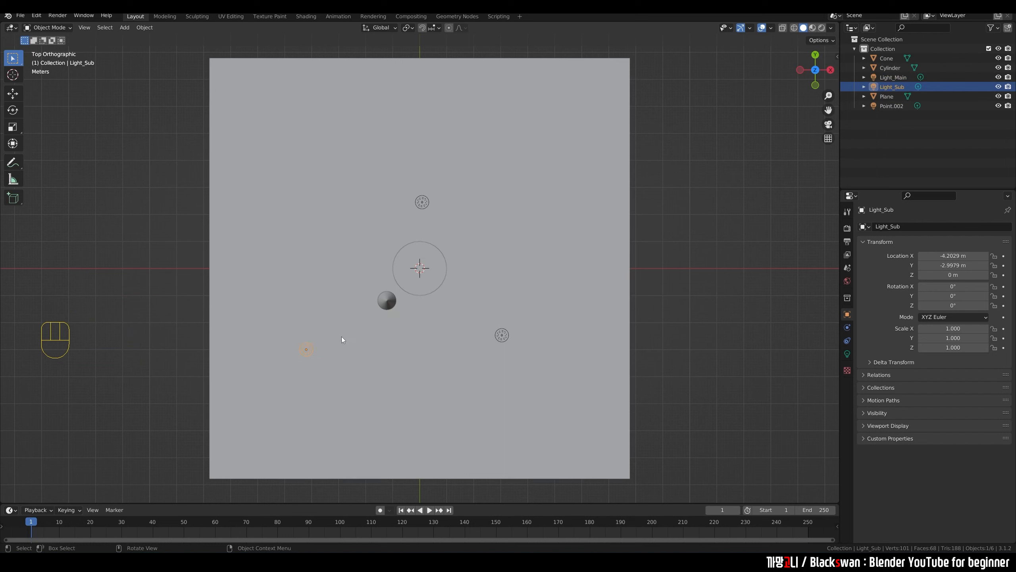
Rename the point light behind the cylinder as Light_Back.
click(424, 210)
key(F2)
text(L)
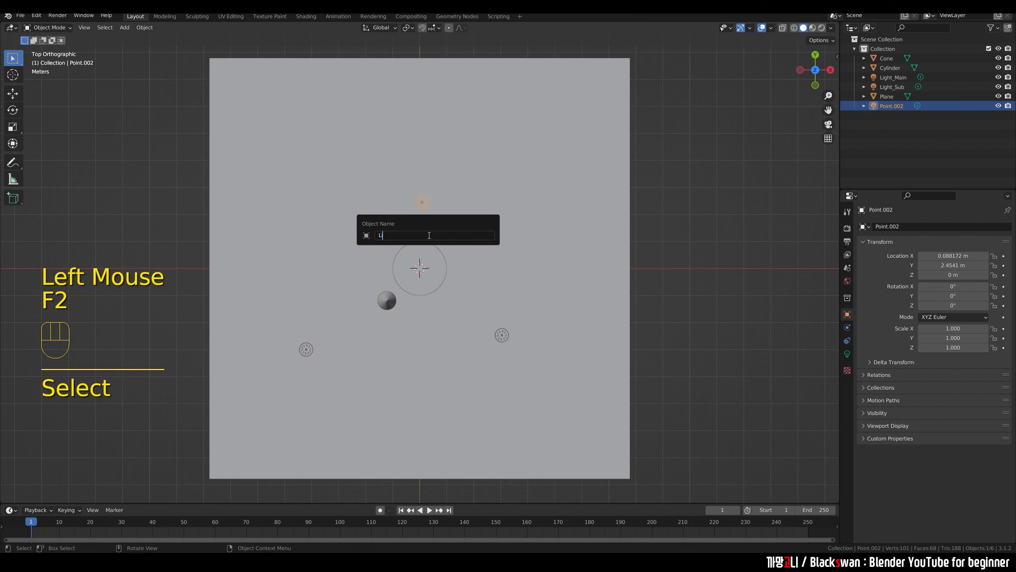
text(ight_Back)
key(Return)
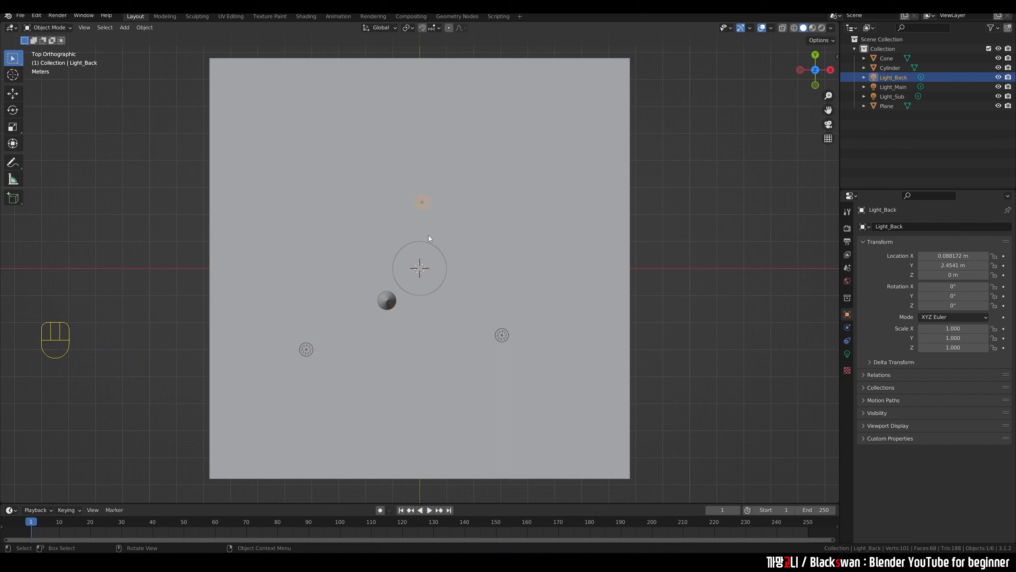
Enlarge the floor plane to a scale of about 11.02 and deselect it.
middle_drag(436, 325, 438, 238)
scroll(455, 256, up, 3)
click(535, 253)
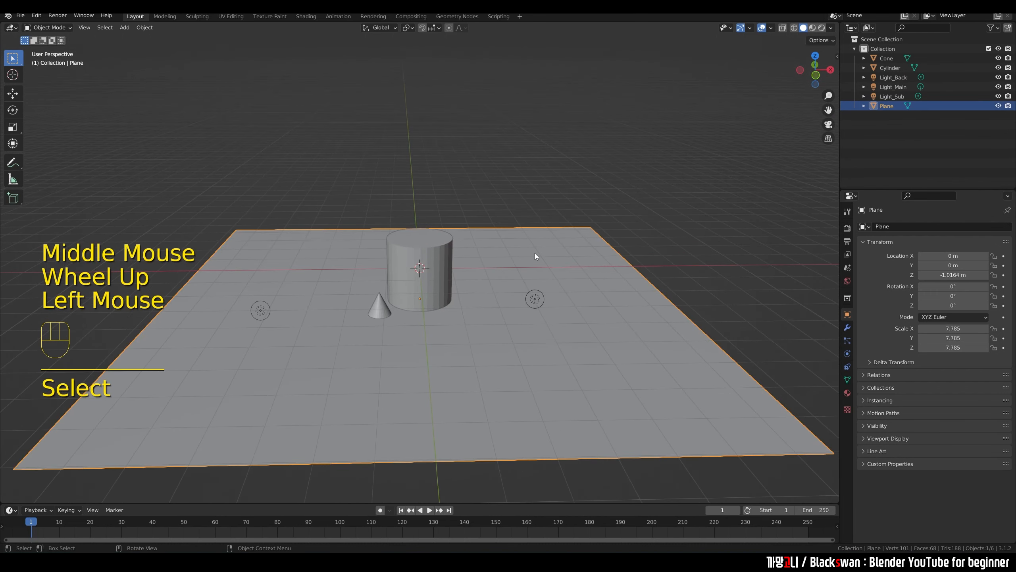
key(s)
double_click(560, 177)
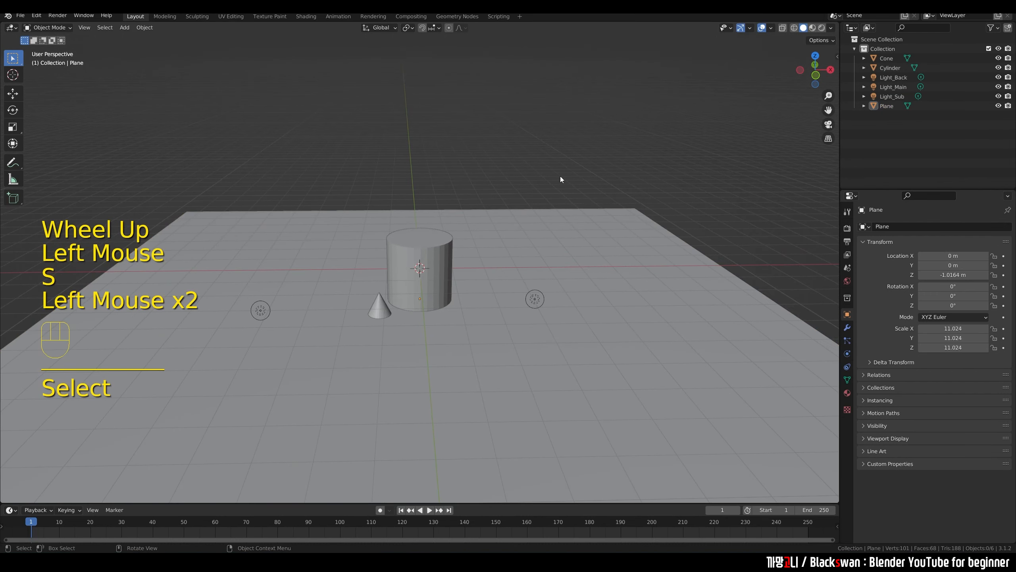
Switch the viewport to rendered shading and hide Light_Back, Light_Main and Light_Sub.
click(821, 28)
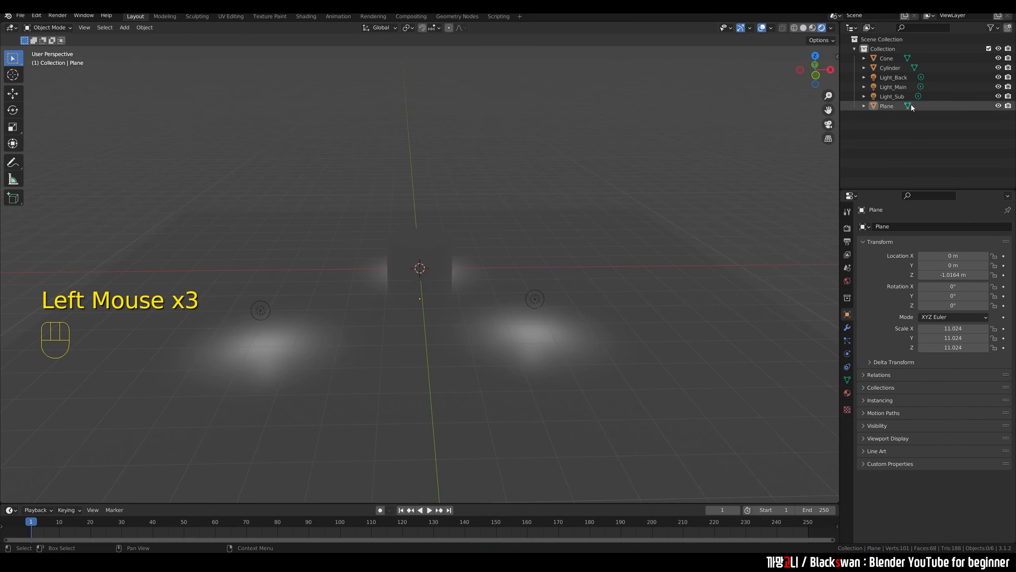
click(999, 77)
click(999, 87)
click(999, 97)
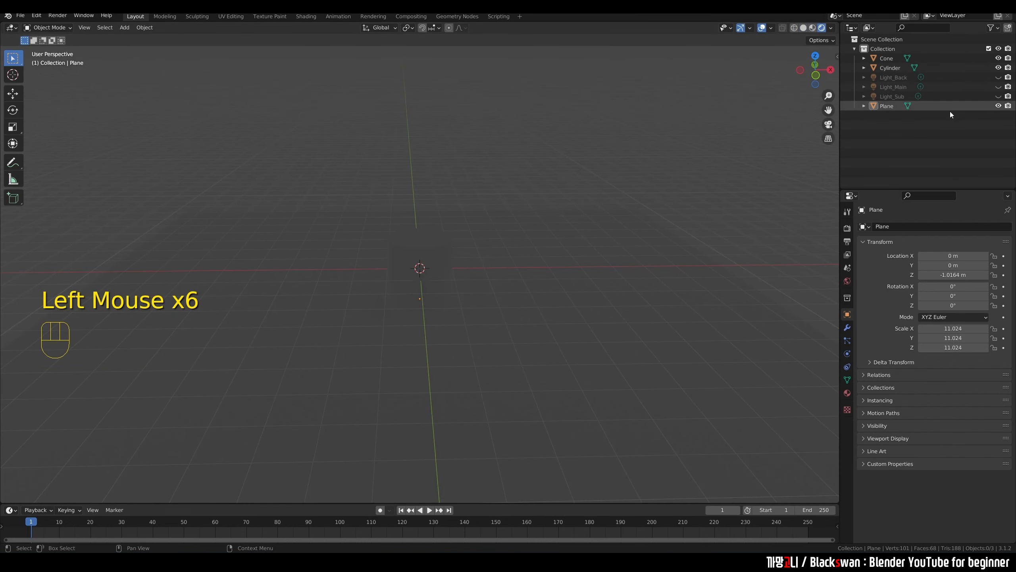
Show only Light_Main among the lights and set its power to 150 W.
click(998, 87)
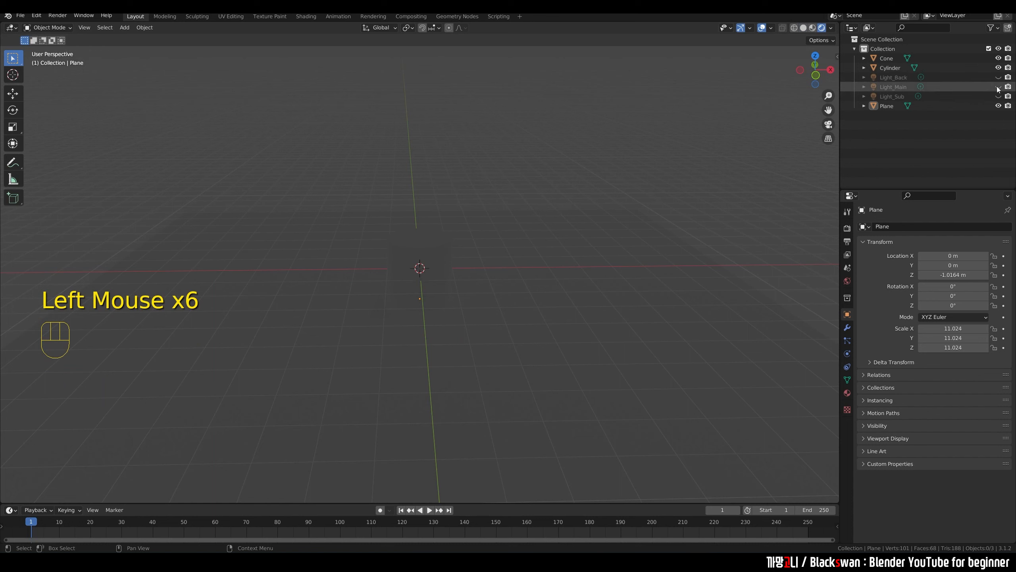
click(538, 301)
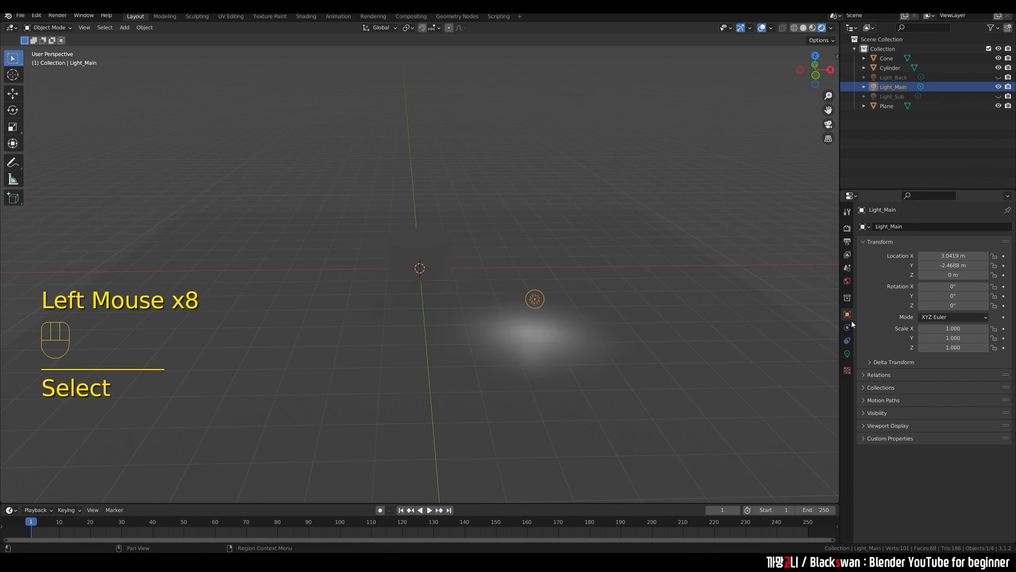
click(848, 353)
click(978, 290)
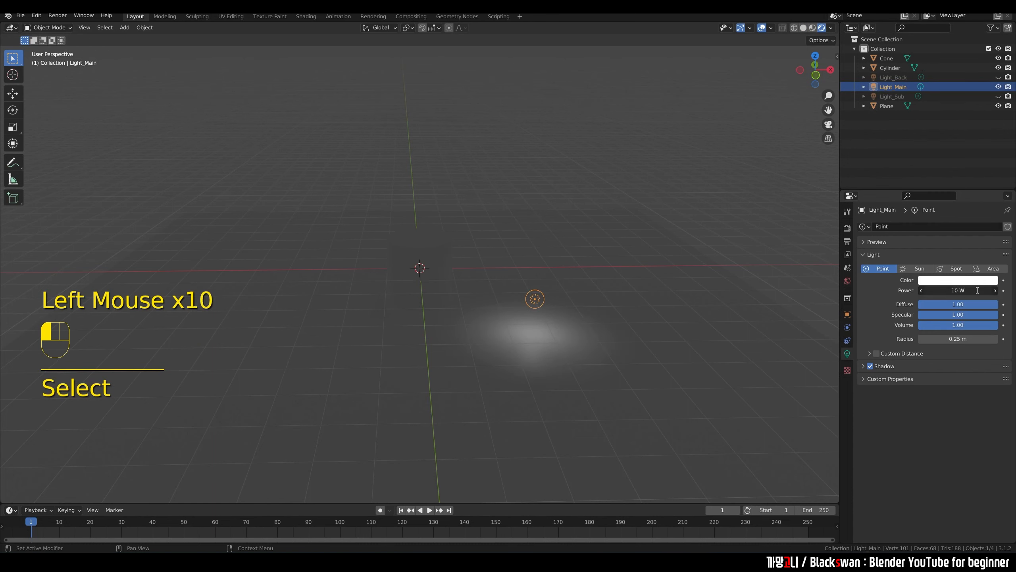
text(150)
key(Return)
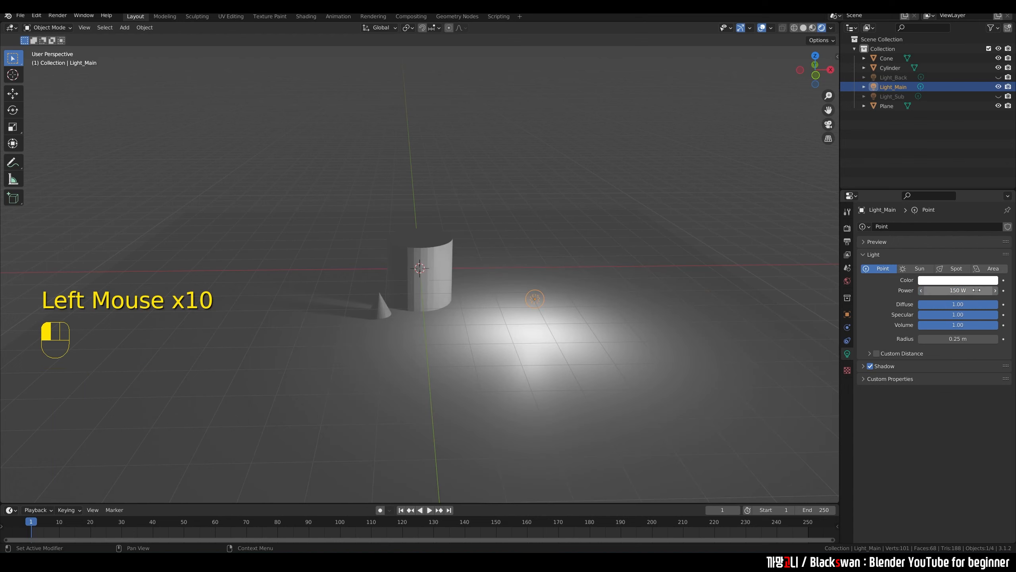
Set Light_Main's power to 300 W.
click(965, 294)
text(3)
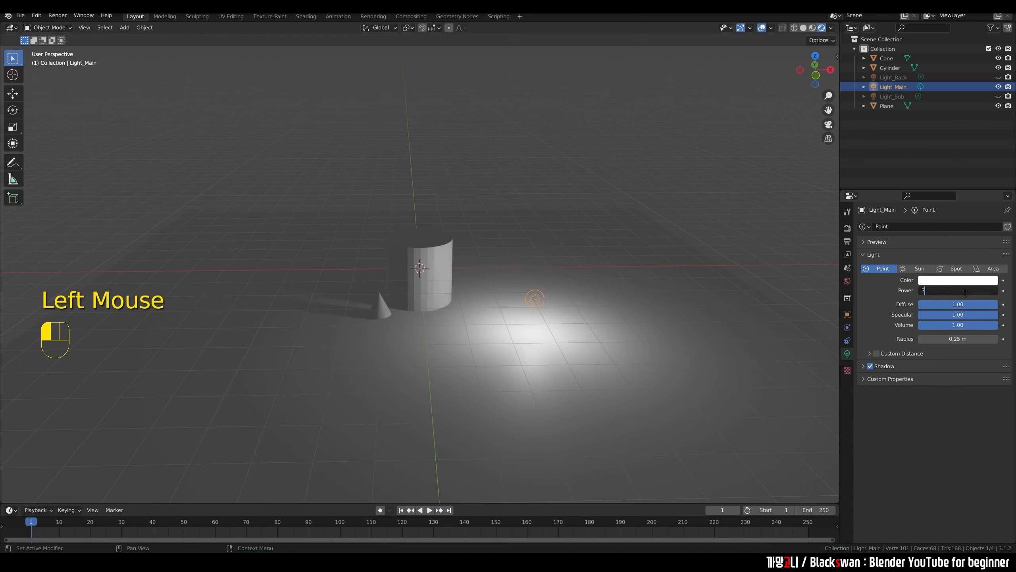
text(00)
key(Return)
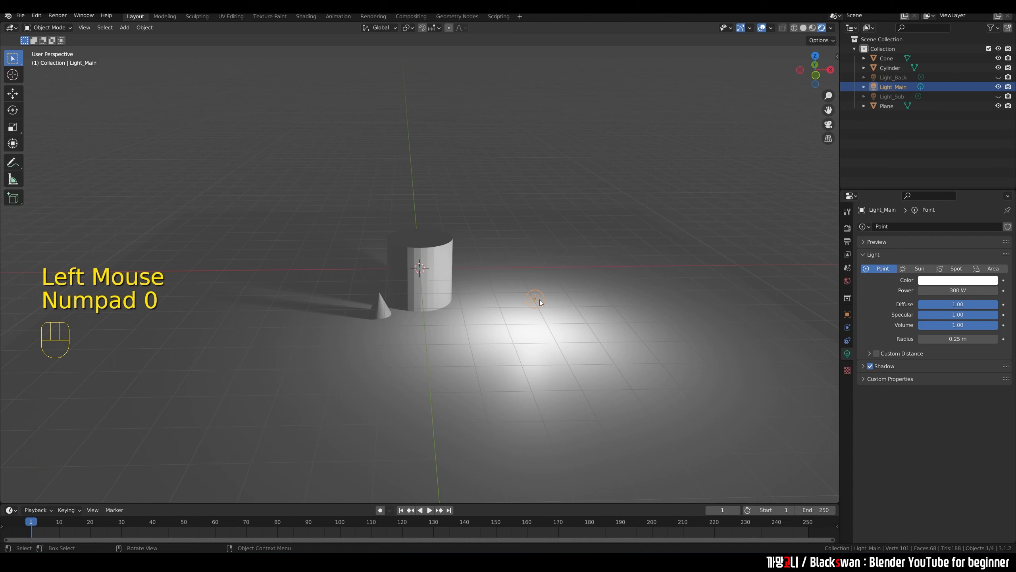
Raise Light_Main vertically by about 1.18 m, set its power to 400 W and deselect it.
key(g)
key(z)
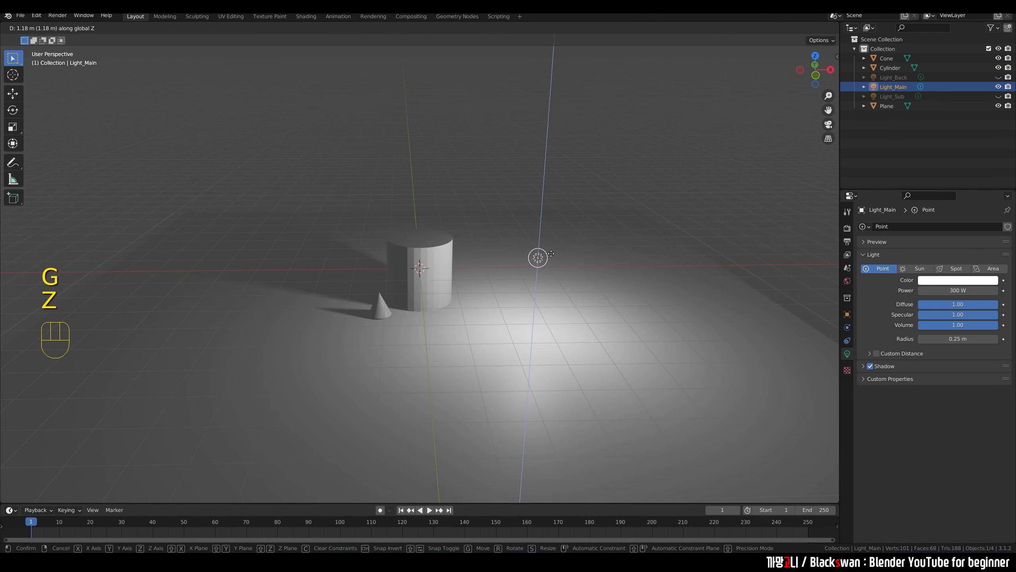
click(551, 253)
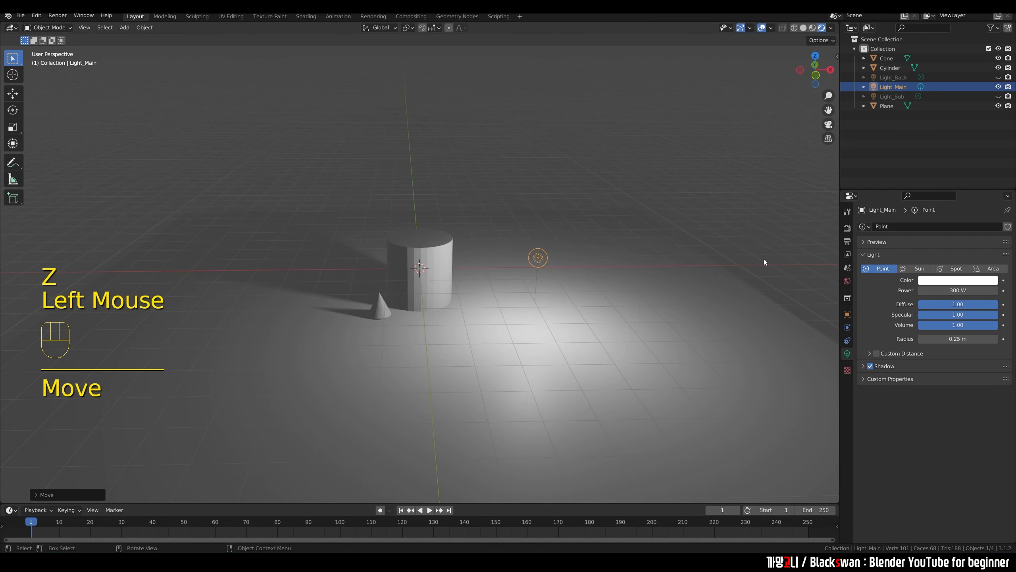
double_click(988, 290)
text(400)
key(Return)
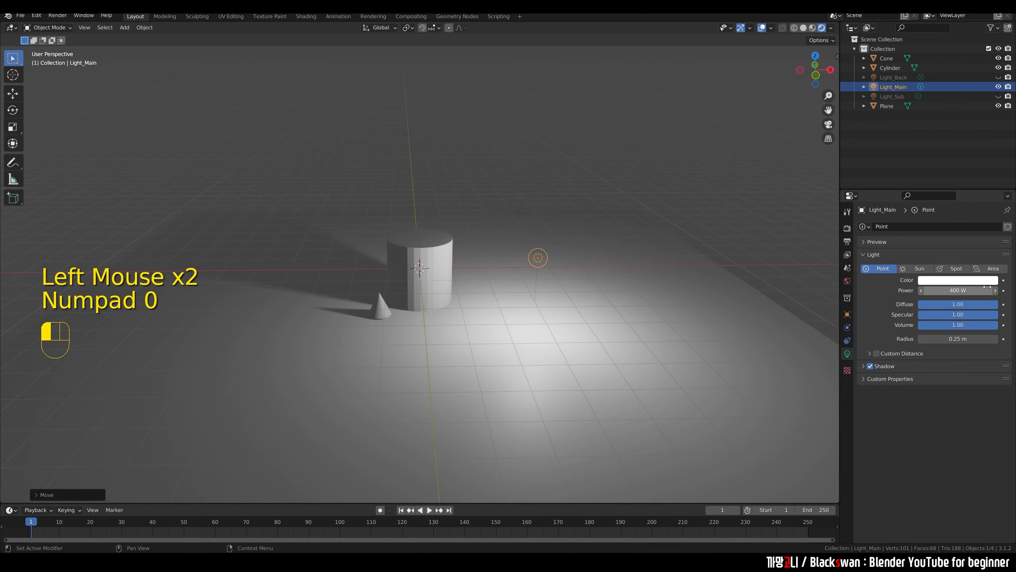
click(685, 126)
Show only Light_Sub among the lights and set its colour to light blue with hue 0.536 and saturation 0.649.
click(998, 87)
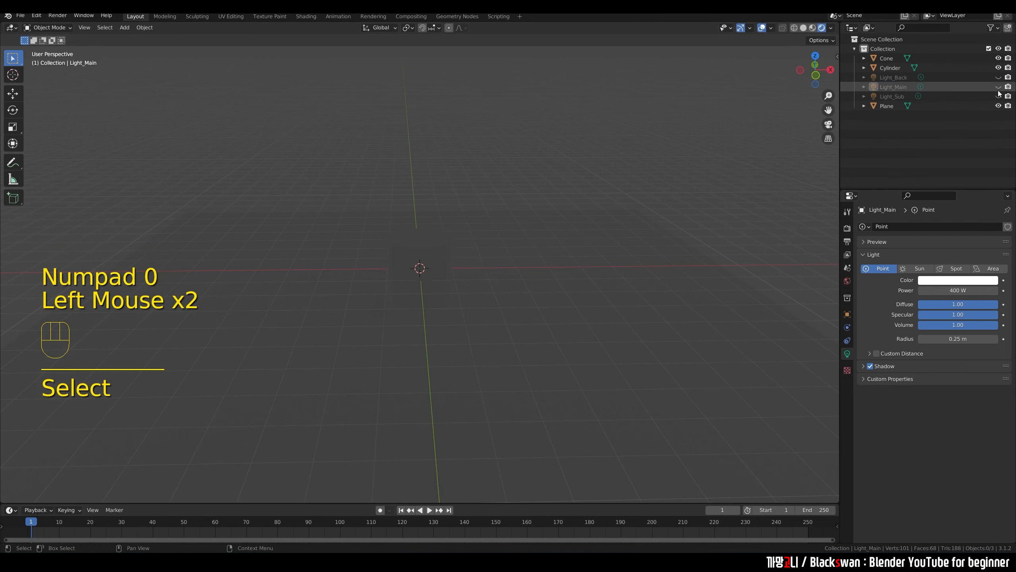
click(998, 96)
click(266, 313)
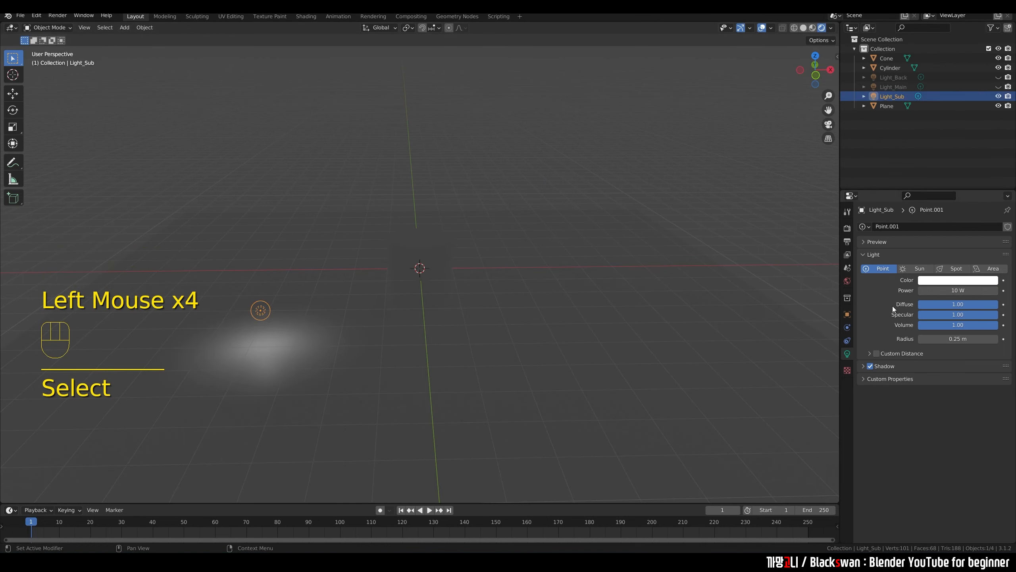
click(973, 280)
click(952, 177)
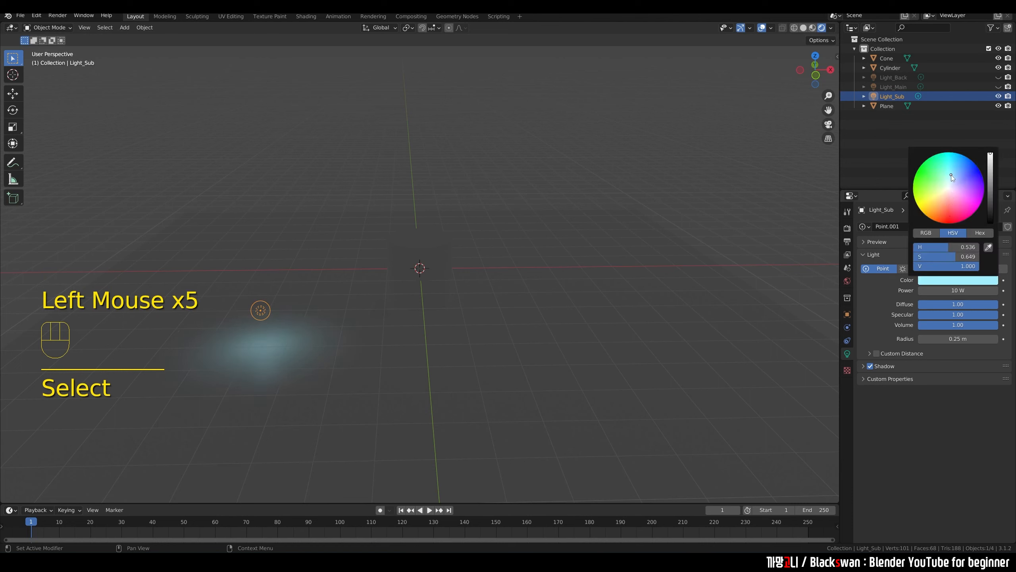
Set Light_Sub's power to 100 W.
click(963, 290)
text(10)
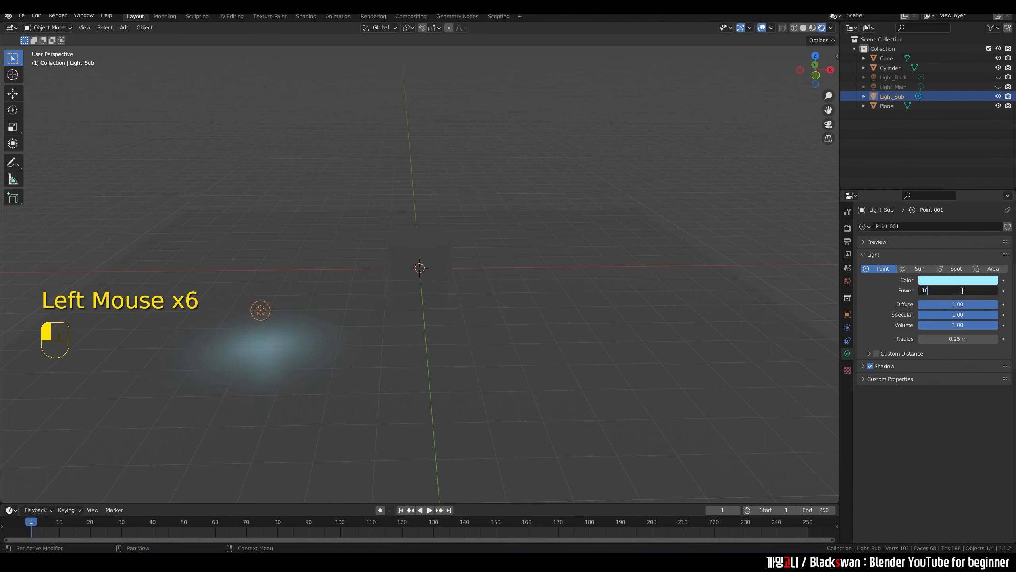
text(0)
key(Return)
Move Light_Sub at constant height toward the front, farther away from the cylinder and cone.
click(265, 311)
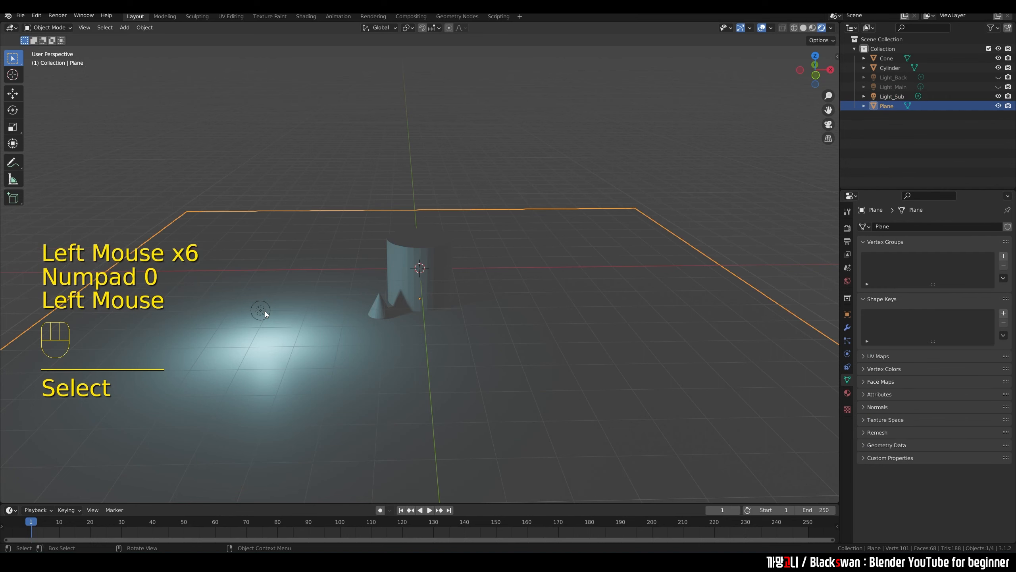
click(264, 310)
key(g)
key(shift+z)
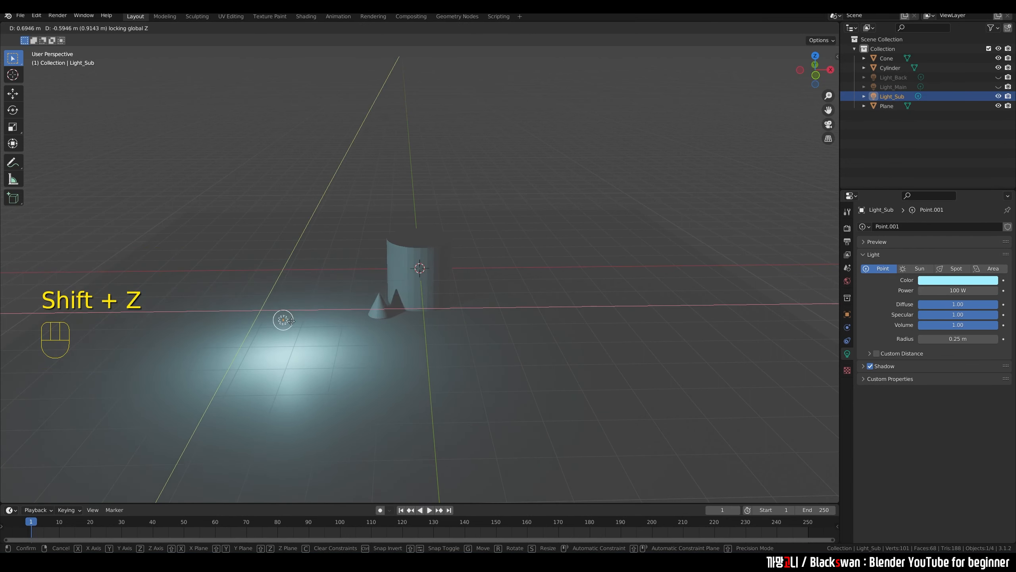
click(285, 319)
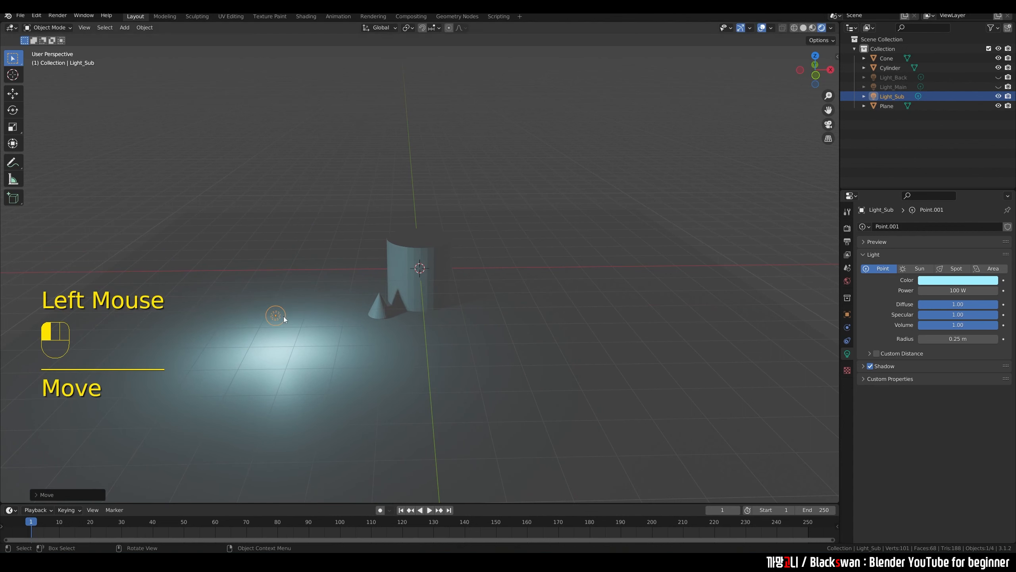
key(g)
key(shift+z)
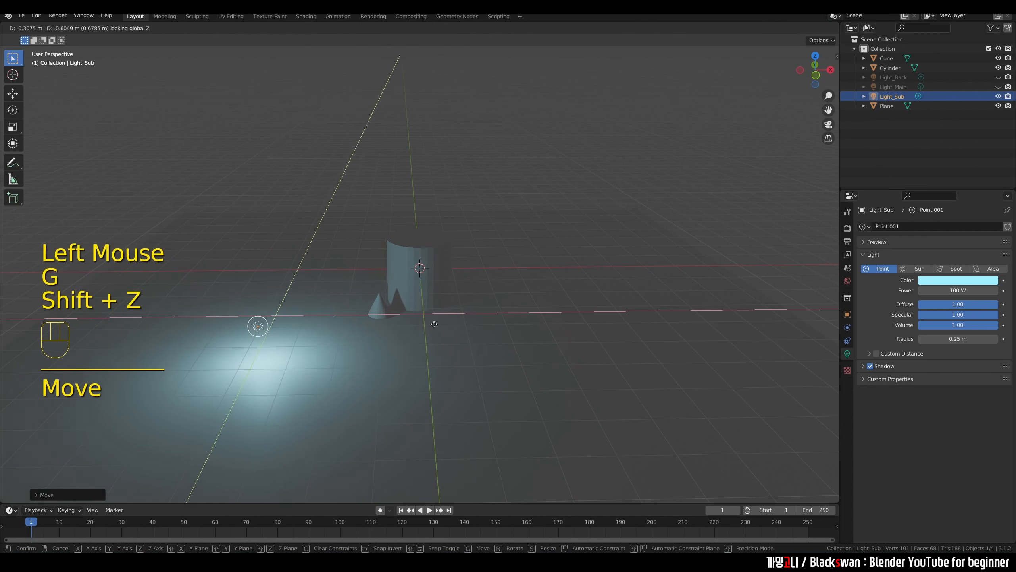
click(382, 343)
Set Light_Sub's power to 150 W and deselect it.
double_click(968, 293)
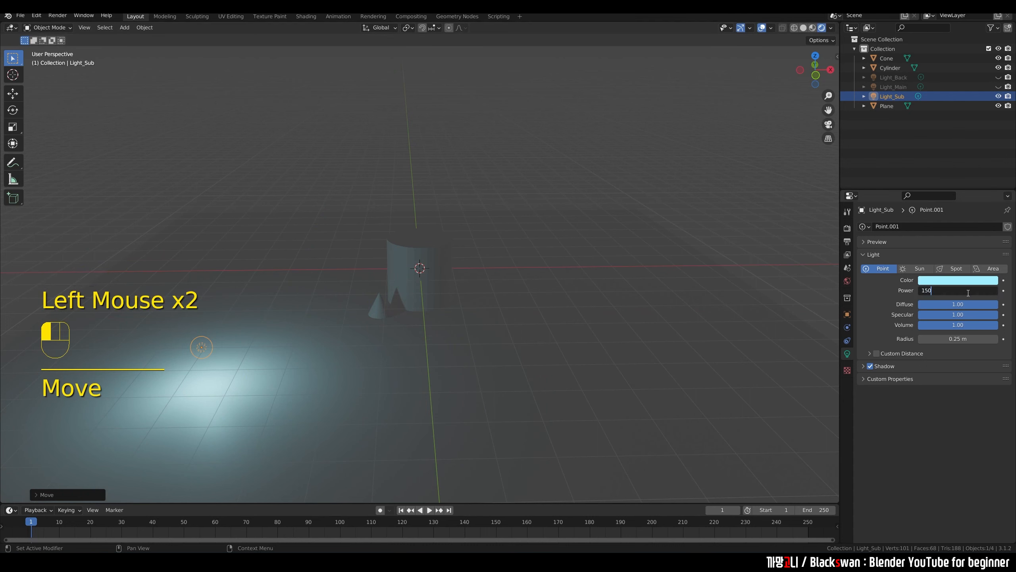
key(Return)
click(625, 121)
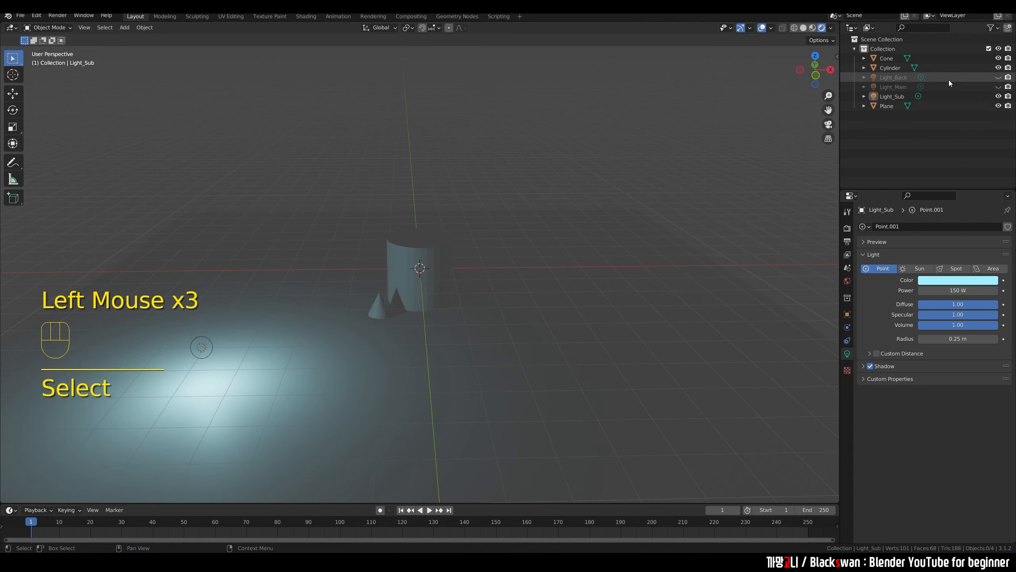
Show only Light_Back among the lights and set its colour to yellow with hue 0.109 and saturation 0.957.
click(999, 96)
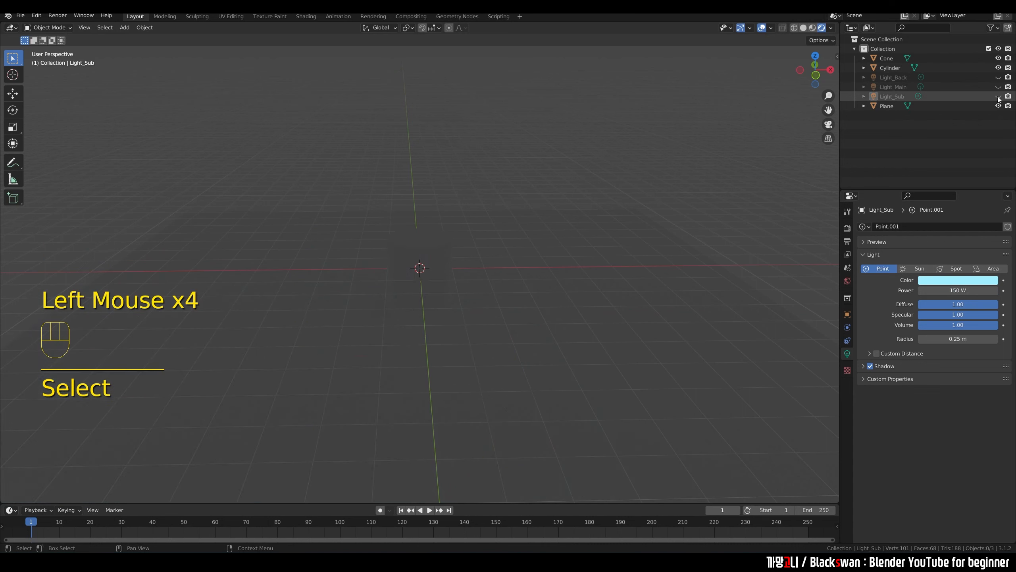
click(998, 78)
click(896, 79)
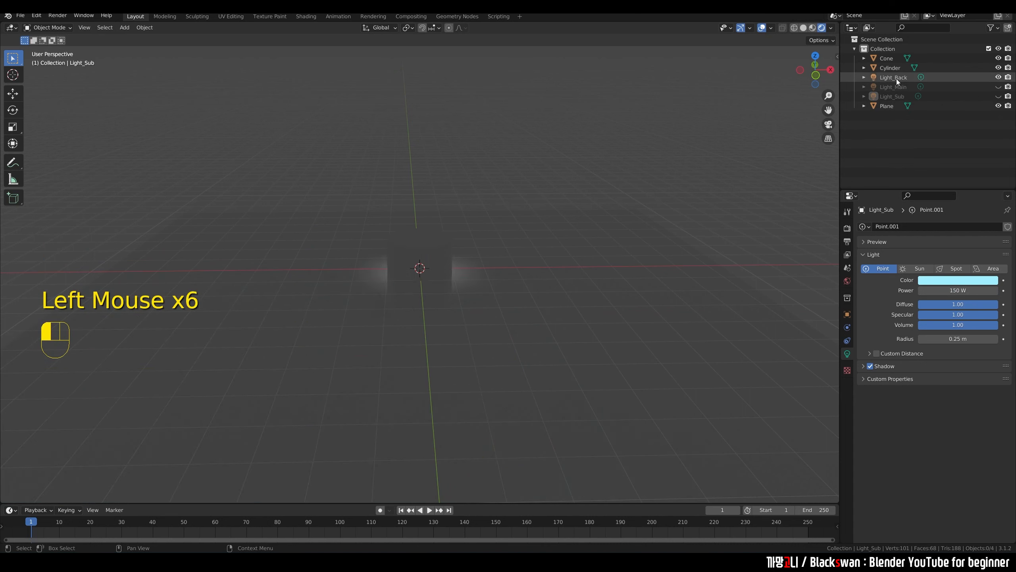
click(928, 281)
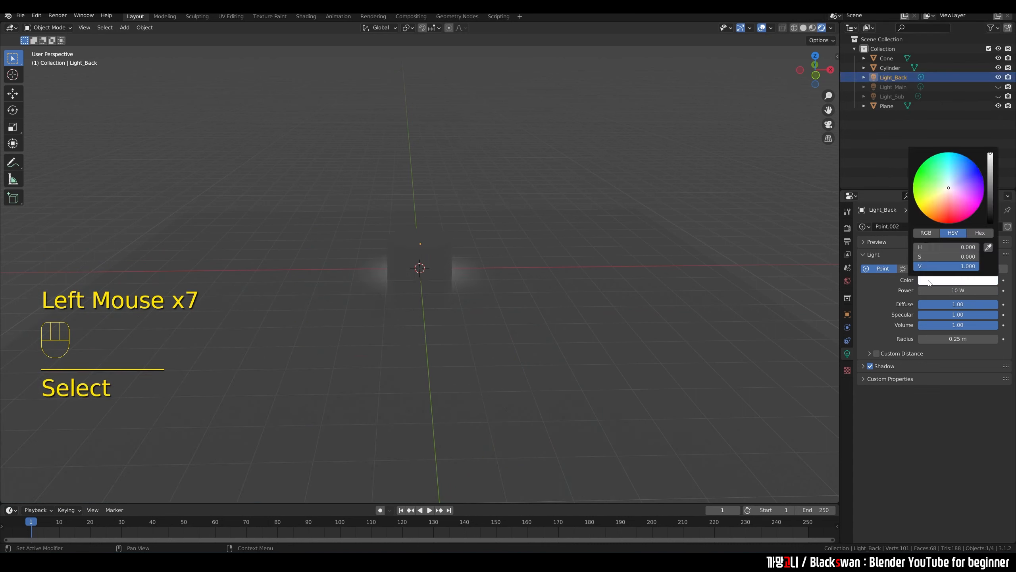
drag(935, 195, 930, 205)
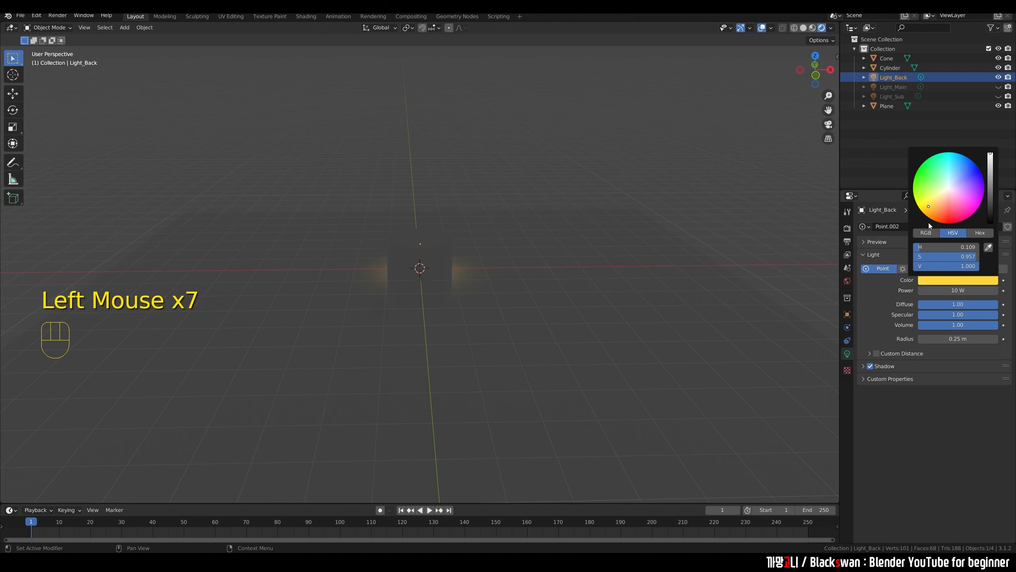
Set Light_Back's power to 1000 W and change its colour to orange.
click(959, 291)
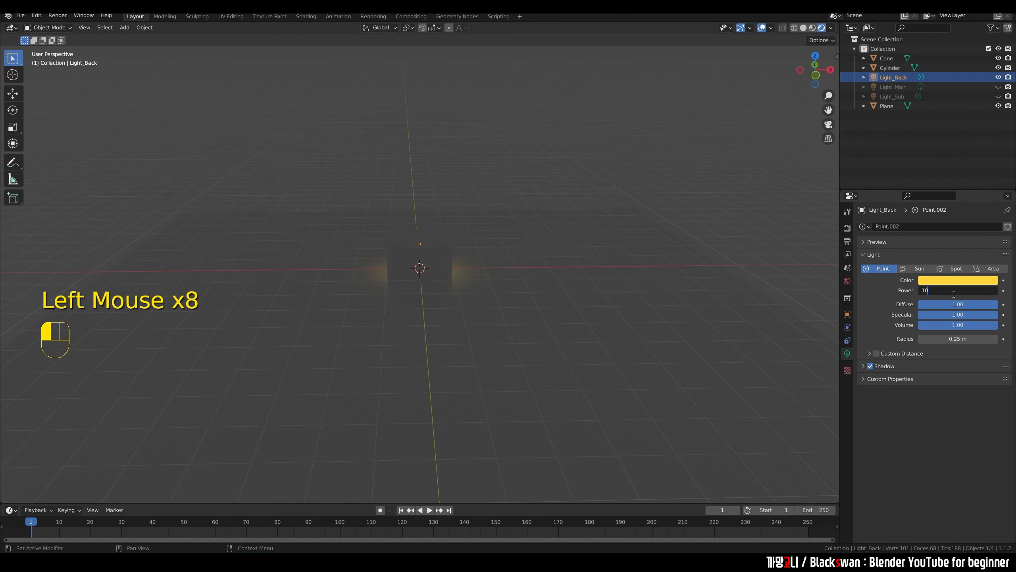
text(00)
key(Return)
middle_drag(540, 261, 518, 251)
click(955, 280)
drag(932, 210, 935, 210)
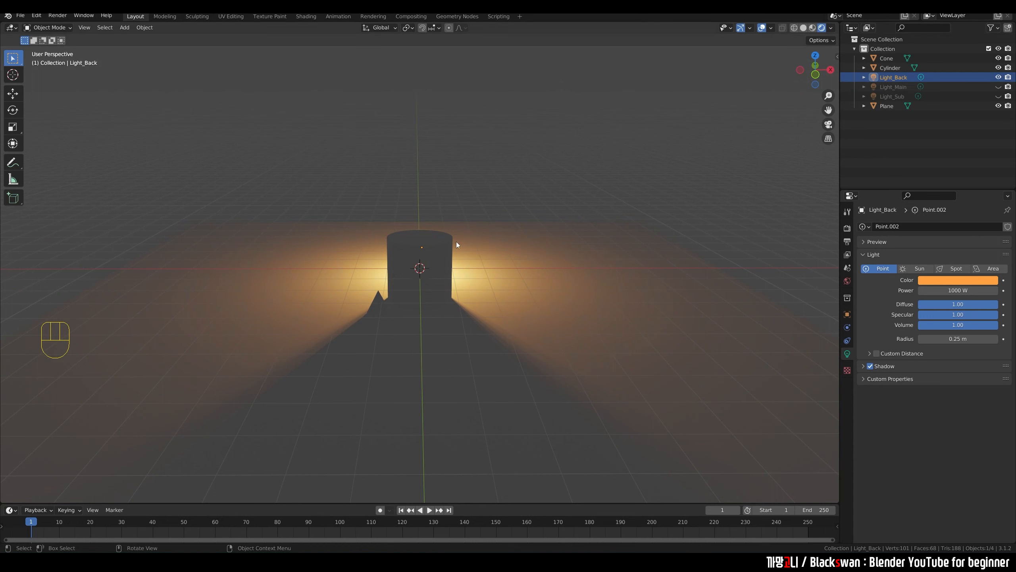
Raise Light_Back by about 1 m and shift it horizontally toward the cone's side of the cylinder.
key(g)
key(z)
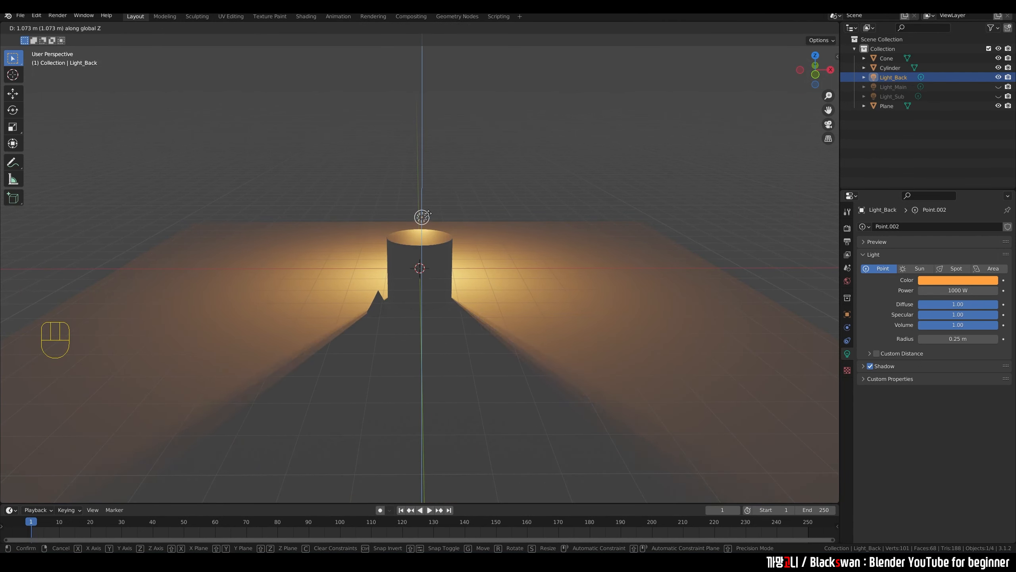
click(426, 223)
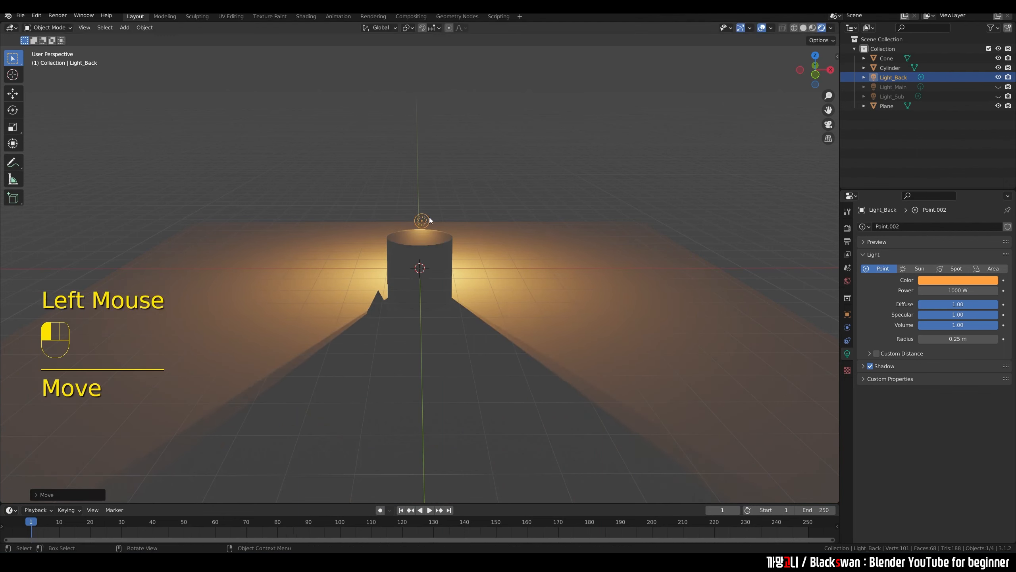
key(g)
key(shift+z)
click(397, 211)
Adjust Light_Back's height slightly and move it horizontally farther behind the cylinder.
key(g)
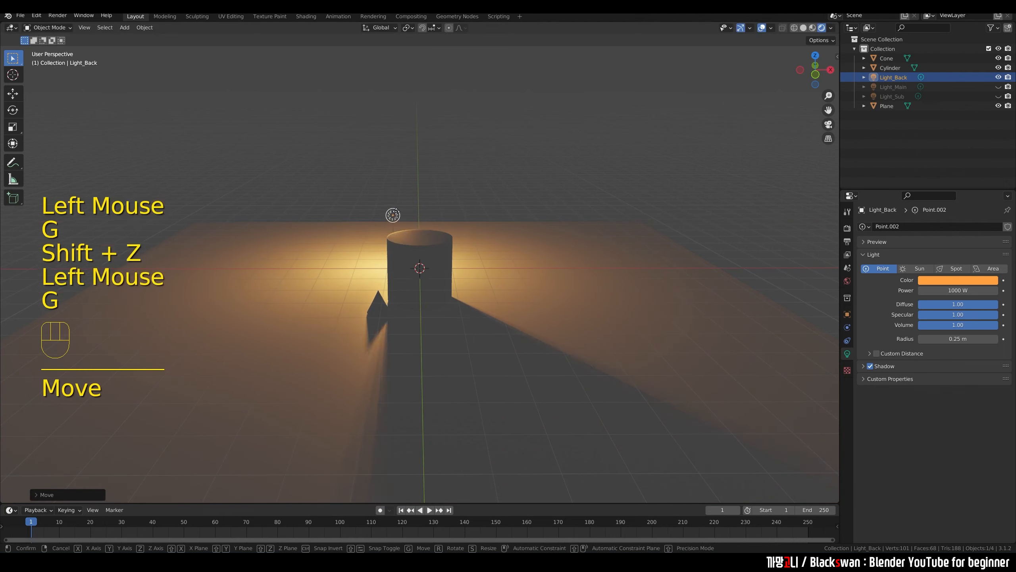
key(z)
click(392, 210)
key(g)
key(shift+z)
click(390, 207)
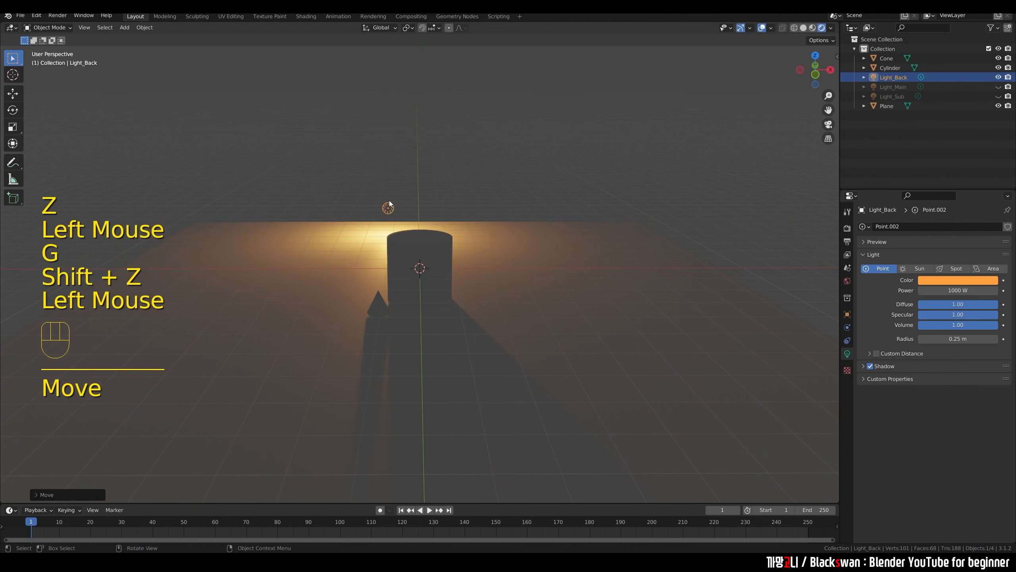
Raise Light_Back by about 1.28 m and lower it again to a little above the cylinder's top.
key(g)
key(z)
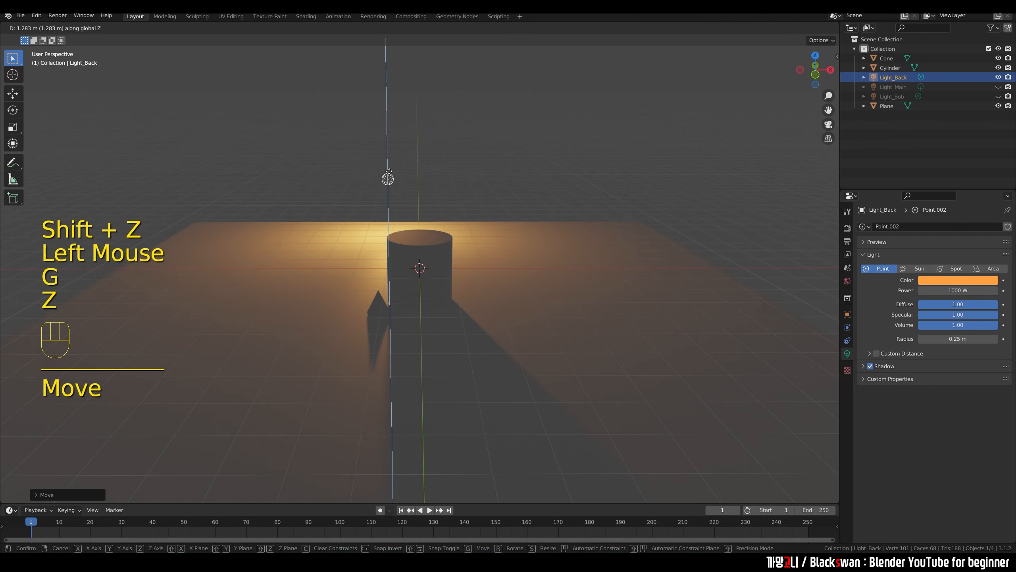
click(389, 171)
middle_drag(413, 200, 412, 196)
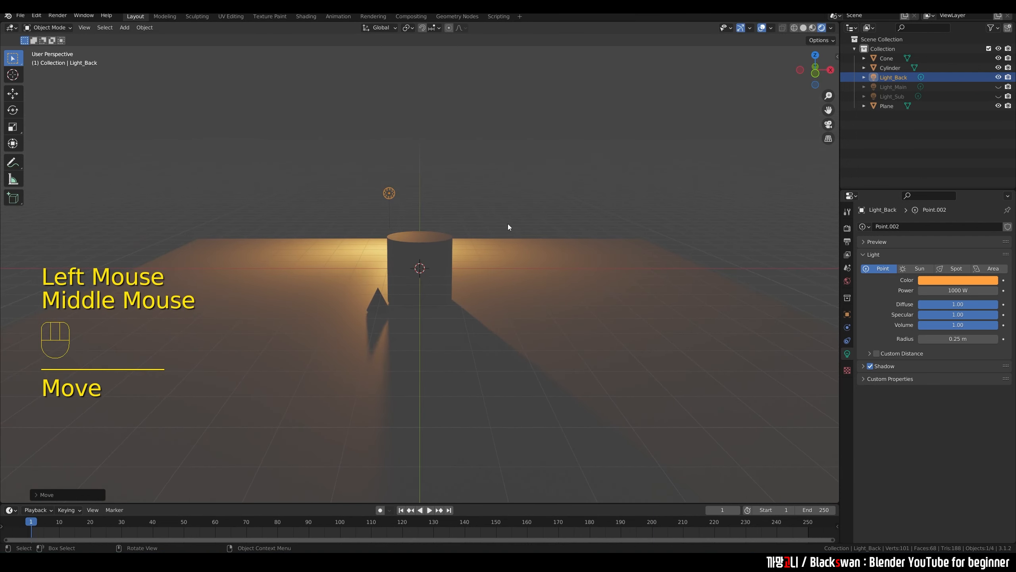
key(g)
key(z)
click(506, 243)
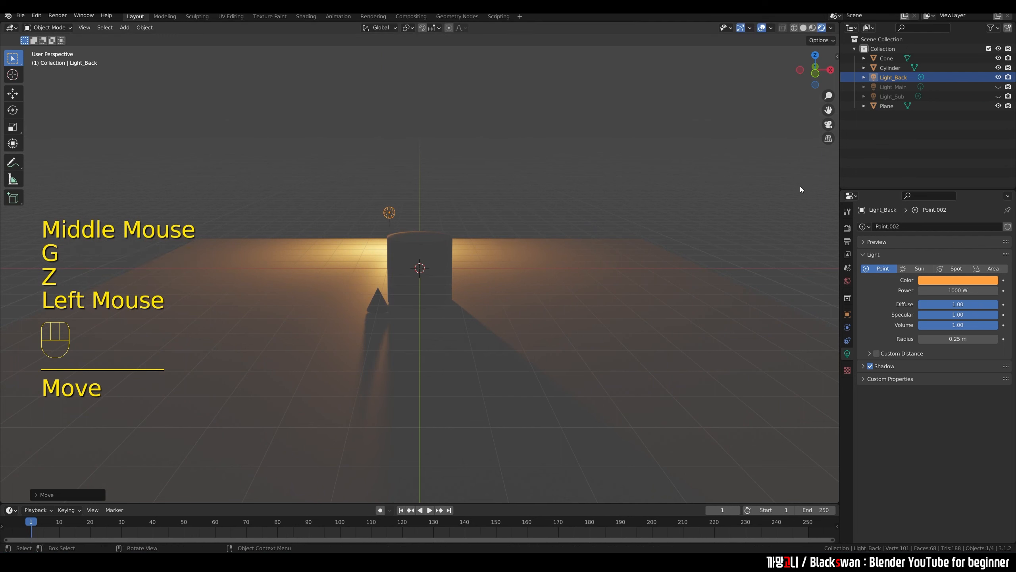
Enlarge the floor plane so it extends well beyond the orange light's glow, and deselect it.
click(537, 277)
click(537, 278)
key(s)
click(648, 170)
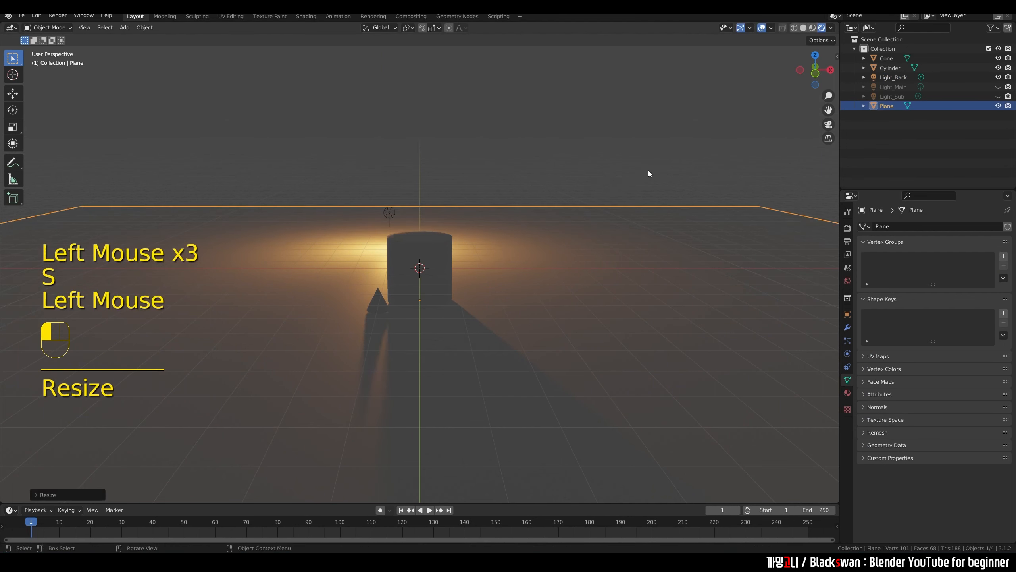
click(638, 172)
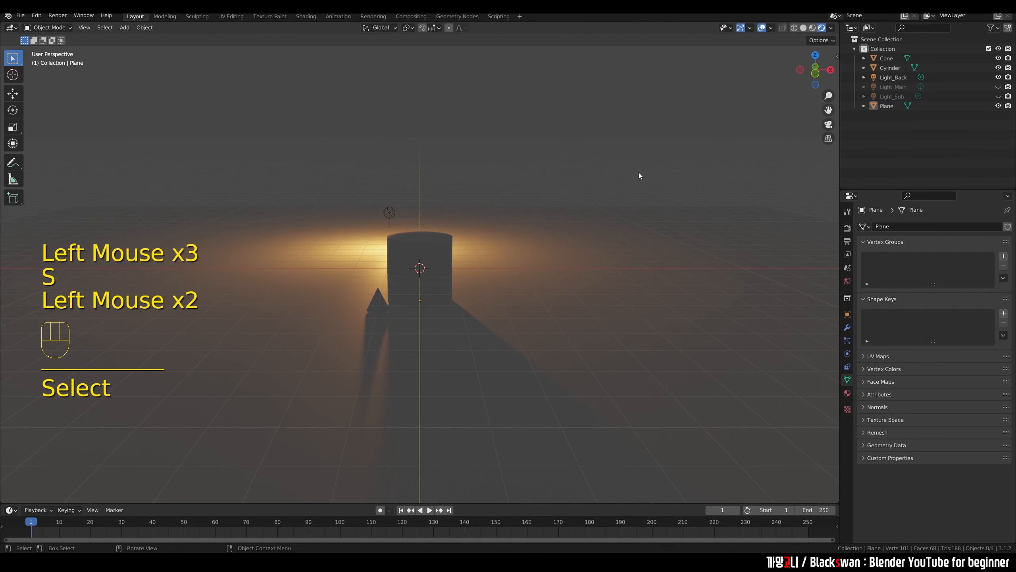
Show Light_Main, Light_Sub and Light_Back together and turn off the viewport overlays.
click(998, 77)
click(999, 87)
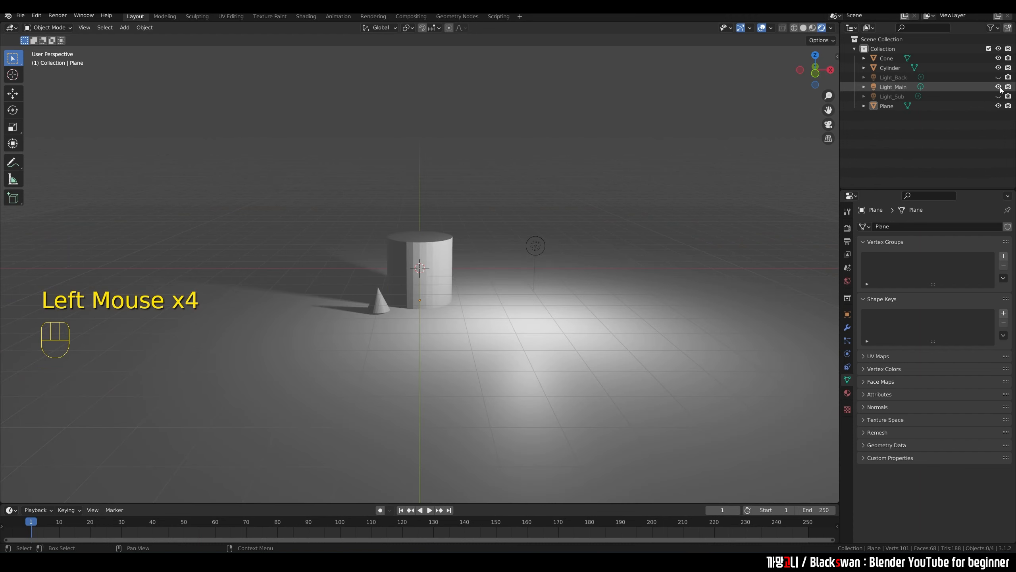
click(999, 96)
click(998, 77)
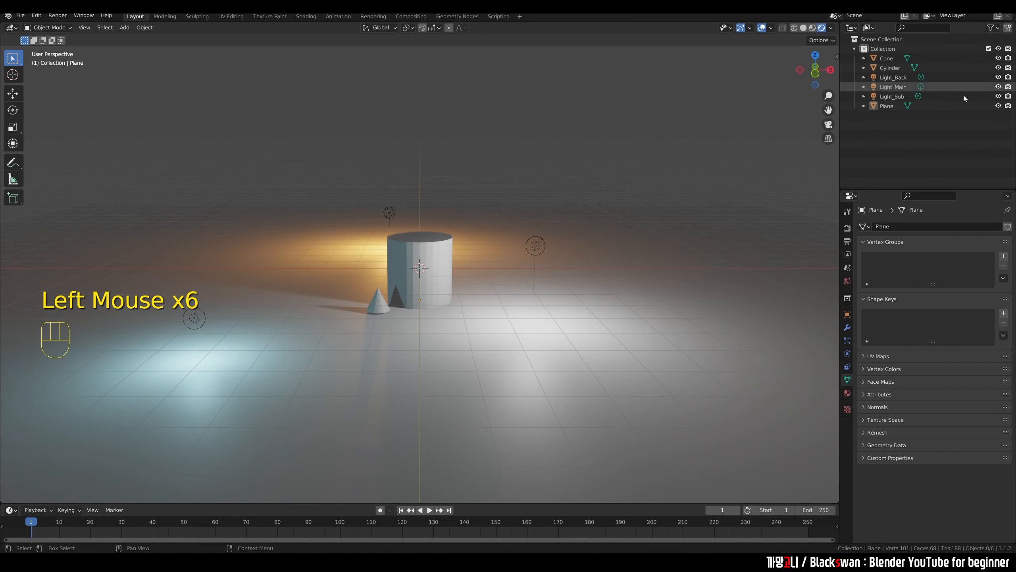
click(518, 176)
click(761, 29)
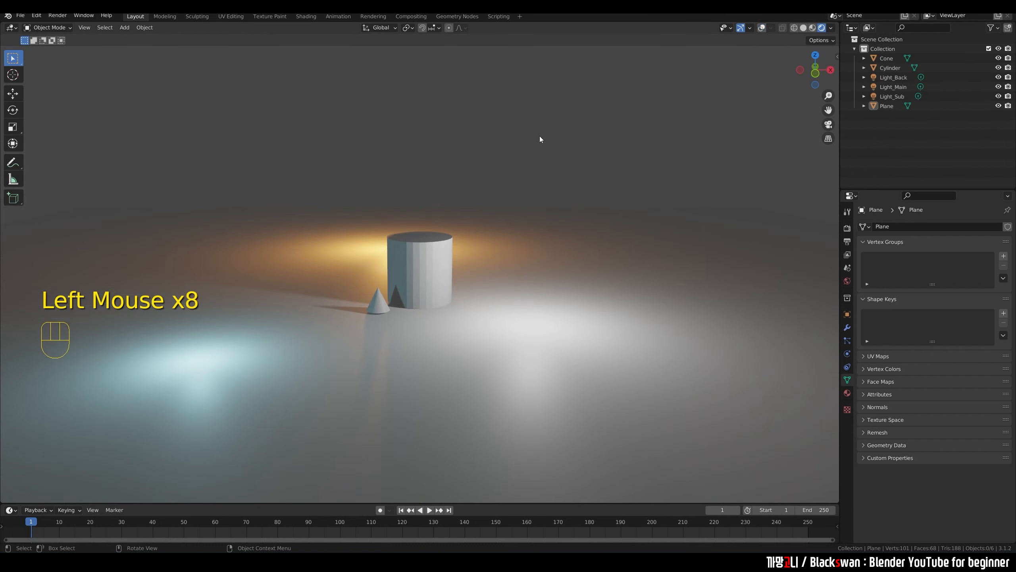
Examine the combined lighting on the cylinder and cone from different angles and close up.
middle_drag(470, 222, 66, 238)
scroll(470, 219, up, 1)
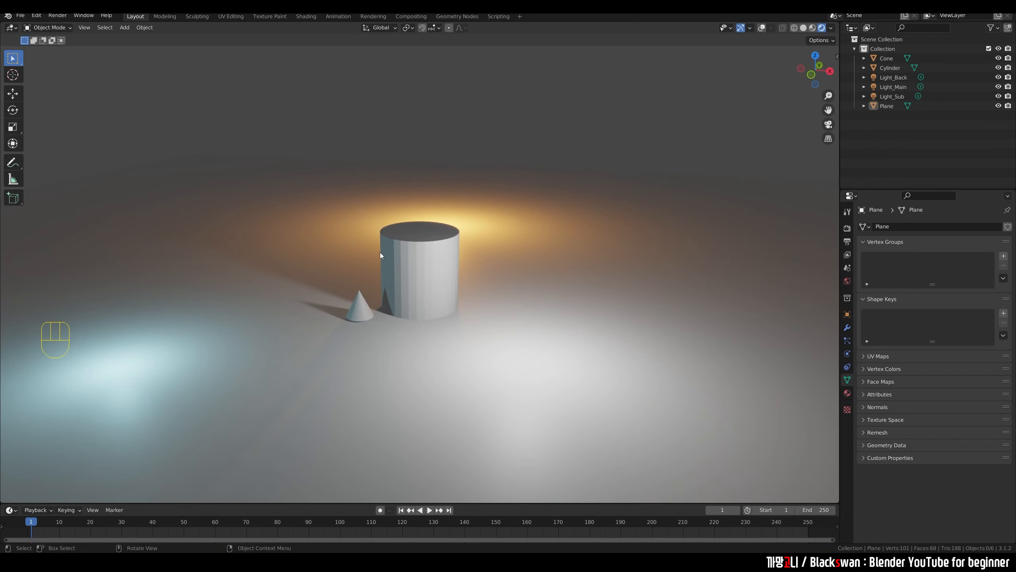
scroll(408, 254, up, 2)
middle_drag(436, 255, 451, 246)
scroll(444, 247, up, 2)
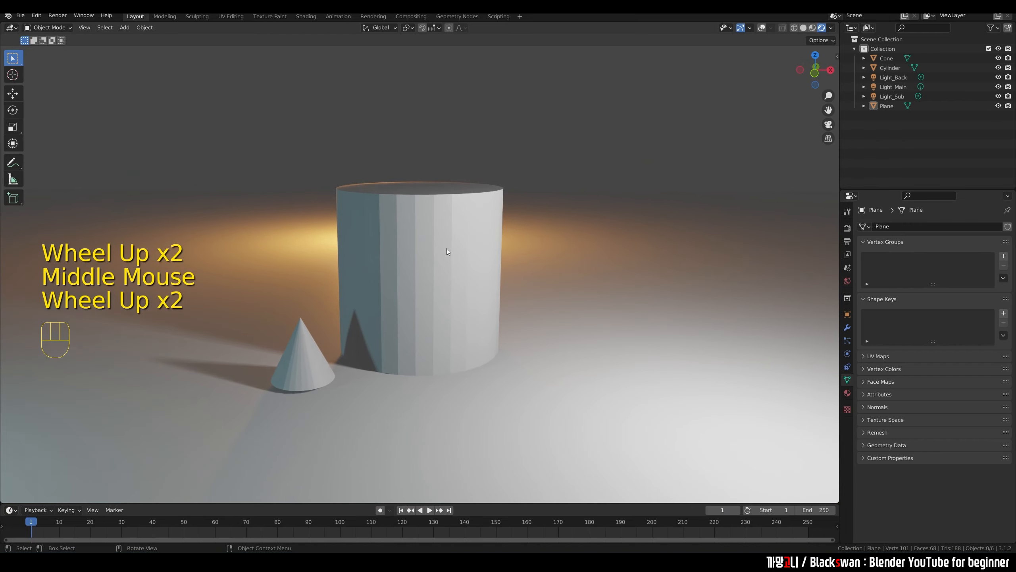
scroll(426, 280, down, 1)
Move the cone along the floor to a spot in front of the cylinder.
click(345, 342)
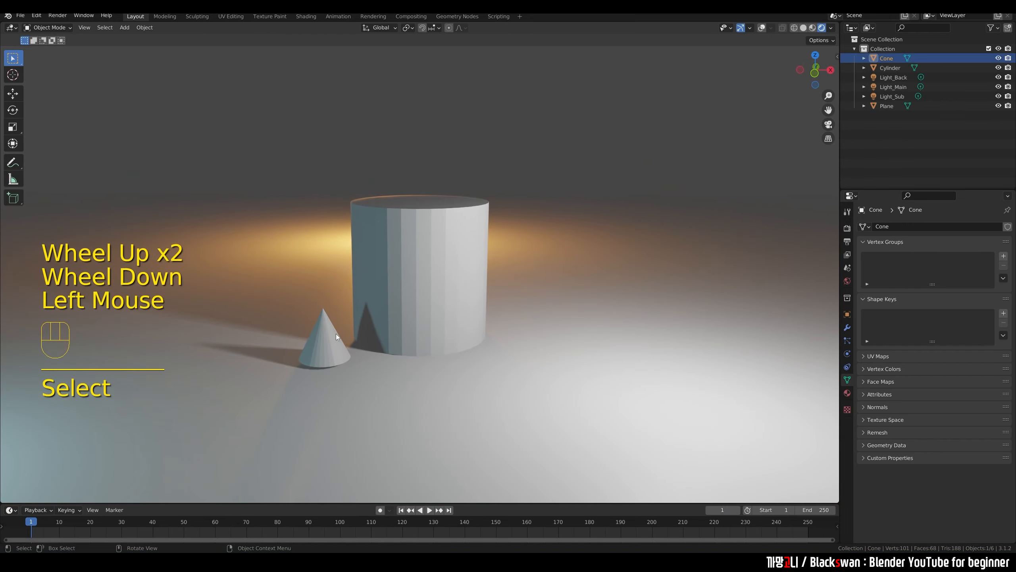
click(336, 333)
click(331, 353)
click(331, 352)
key(g)
key(shift+z)
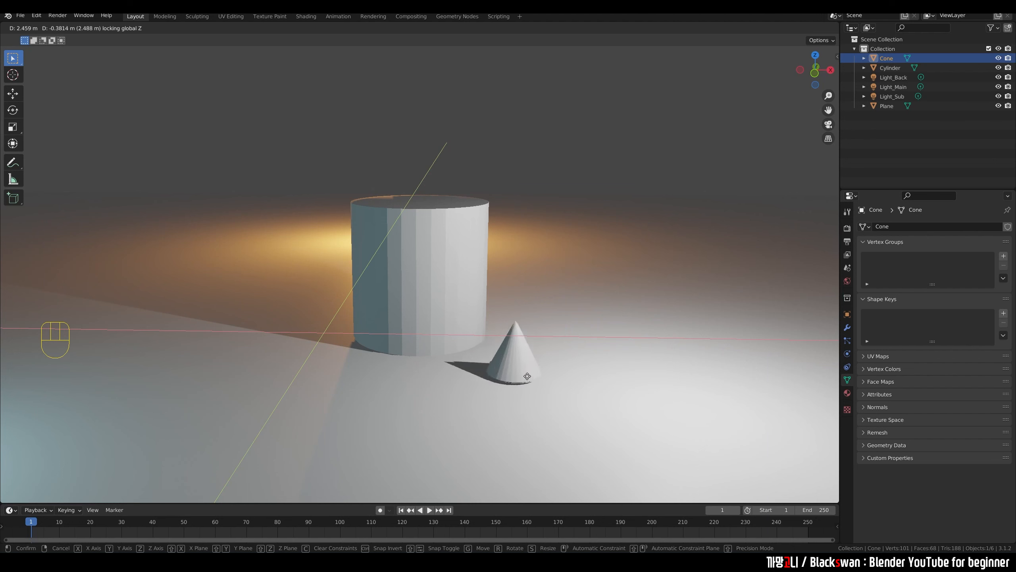
click(442, 401)
Move the cone along the floor to the blue-lit side in front of the cylinder, and select the floor plane.
key(g)
key(shift+z)
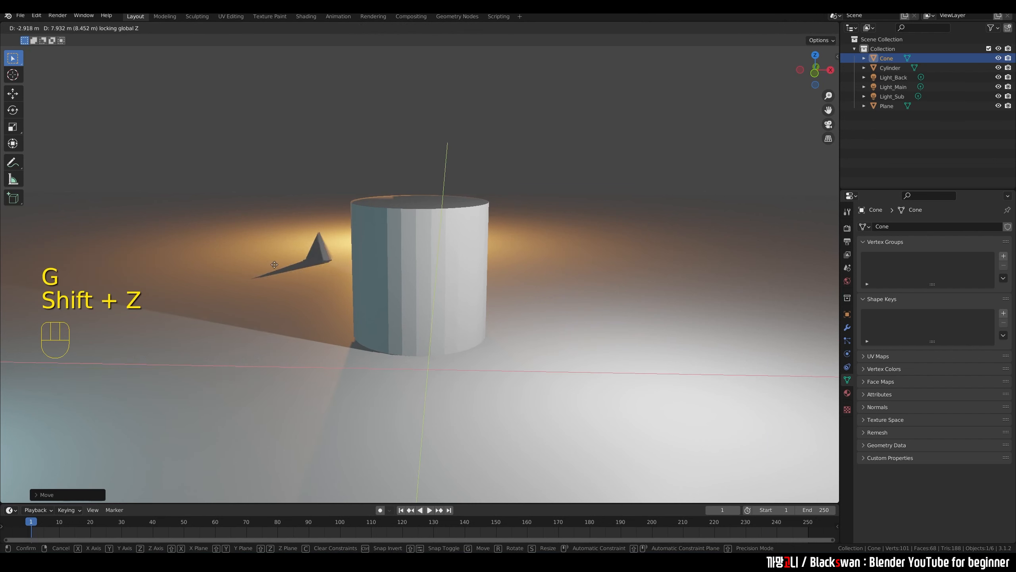
click(272, 366)
click(603, 269)
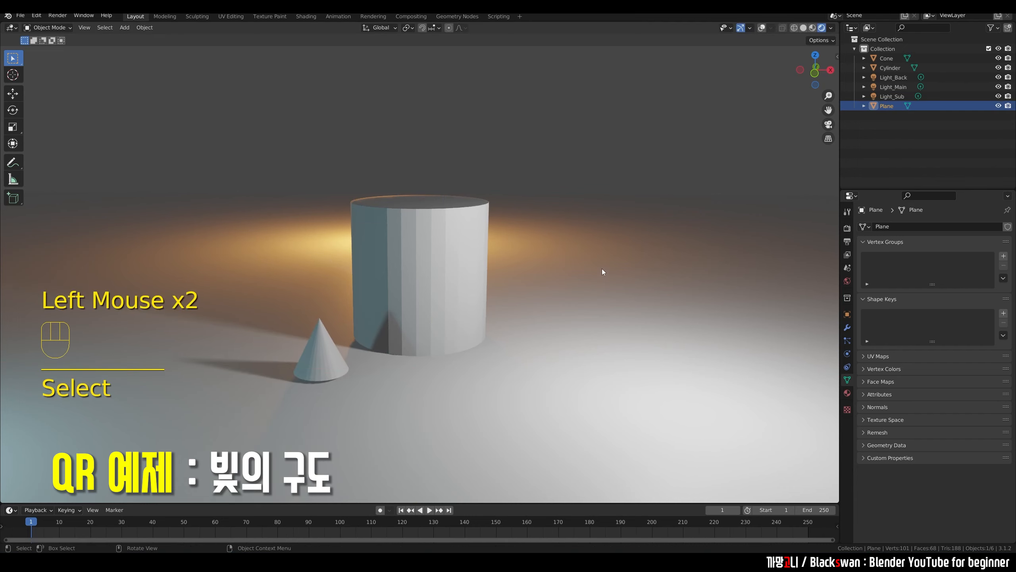